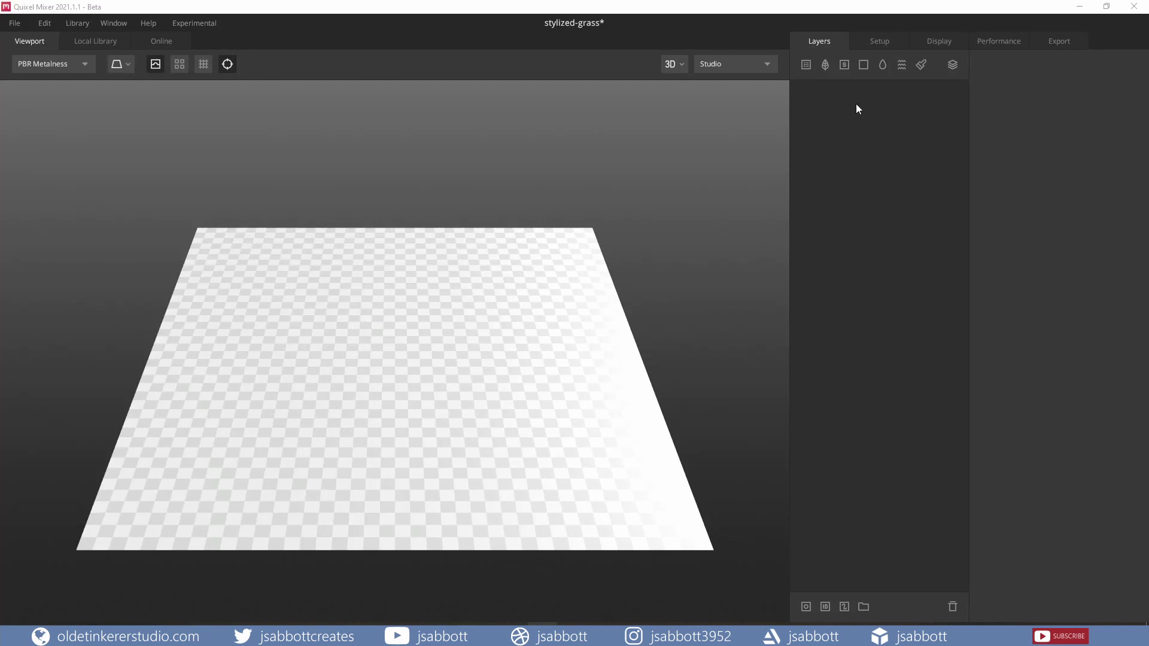
Add a solid layer and set its albedo to dark grass green, hex 597200
{"action": "left_click", "coordinate": [862, 64]}
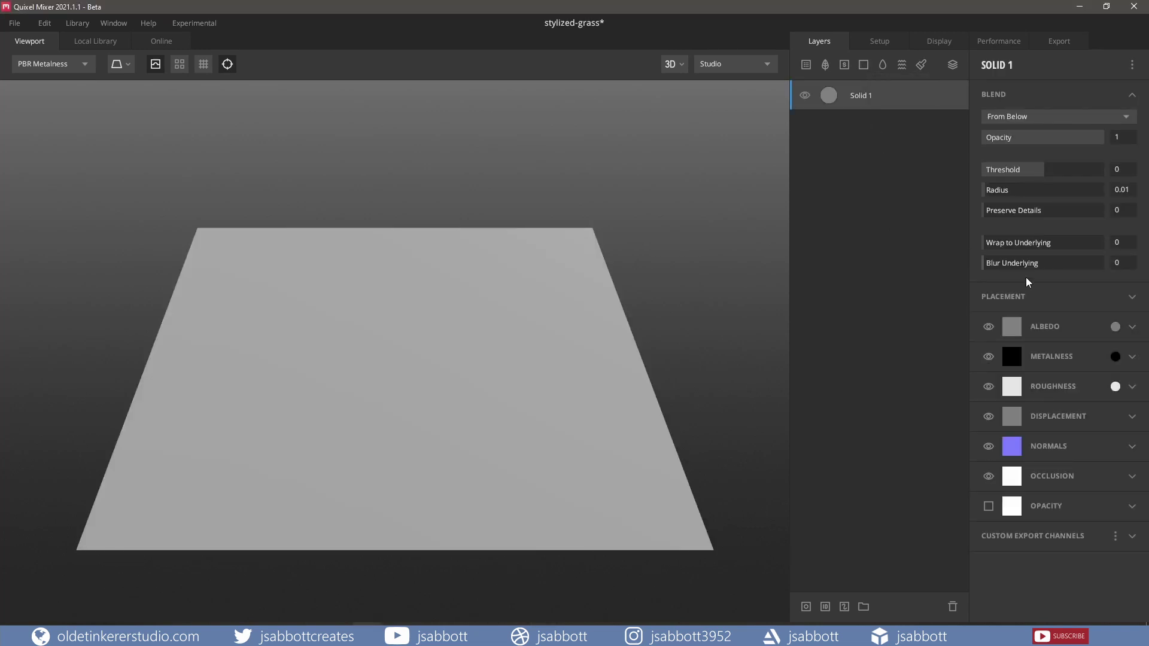
{"action": "left_click", "coordinate": [1115, 327]}
{"action": "left_click", "coordinate": [693, 347]}
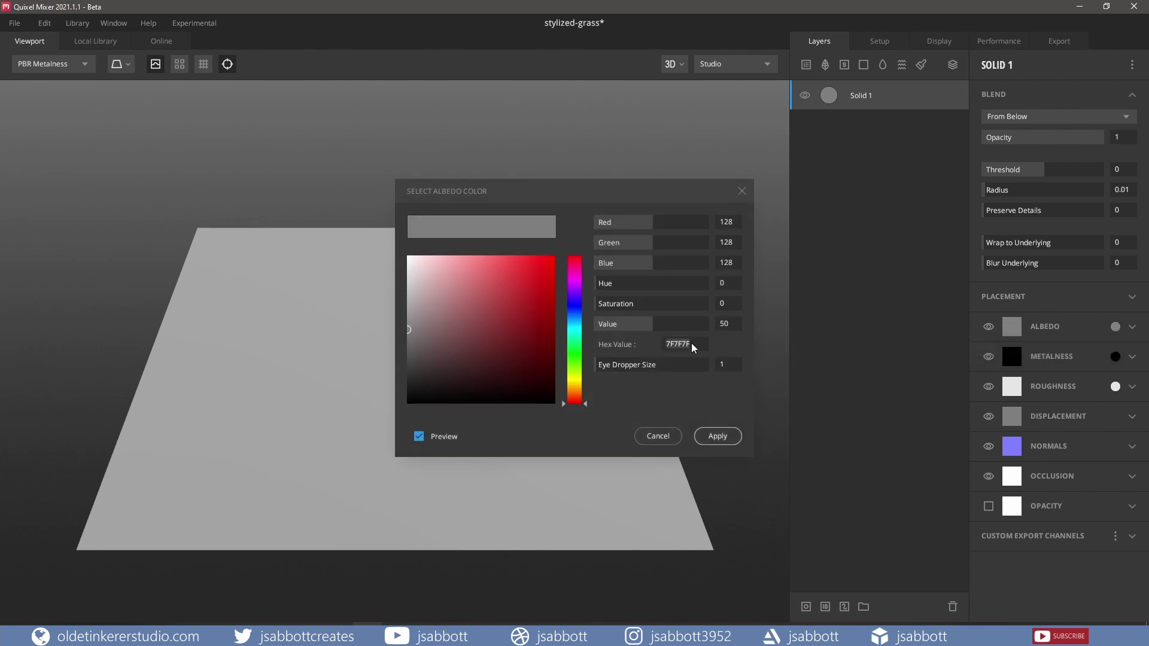
{"action": "type", "text": "597200"}
{"action": "key", "text": "Return"}
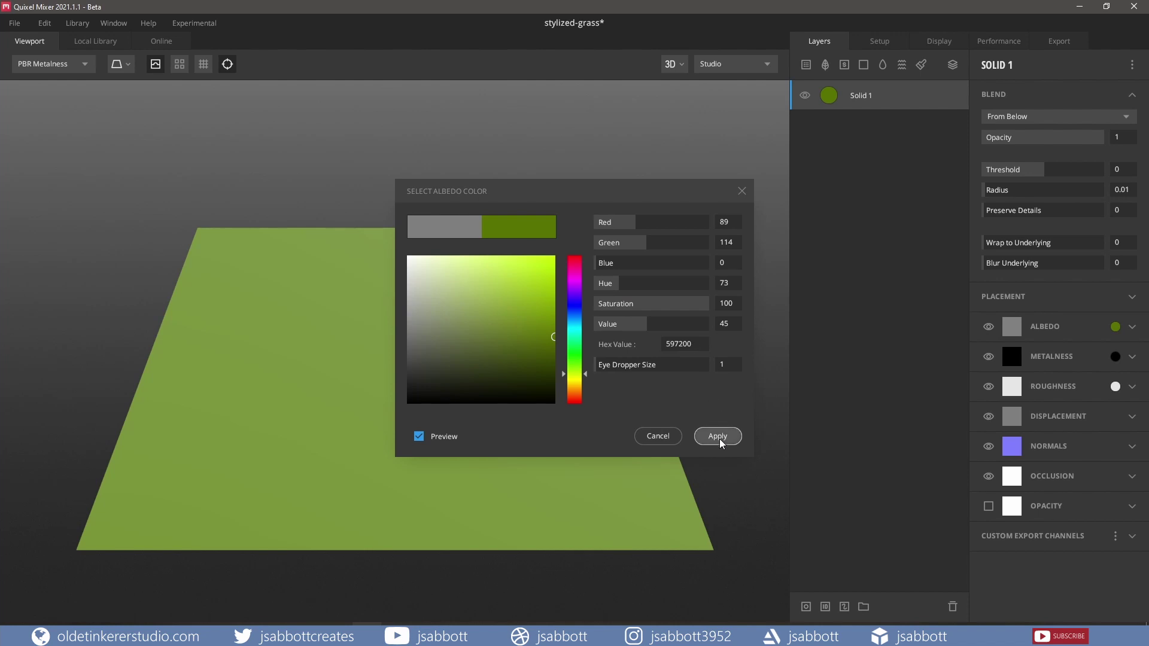
{"action": "left_click", "coordinate": [718, 436]}
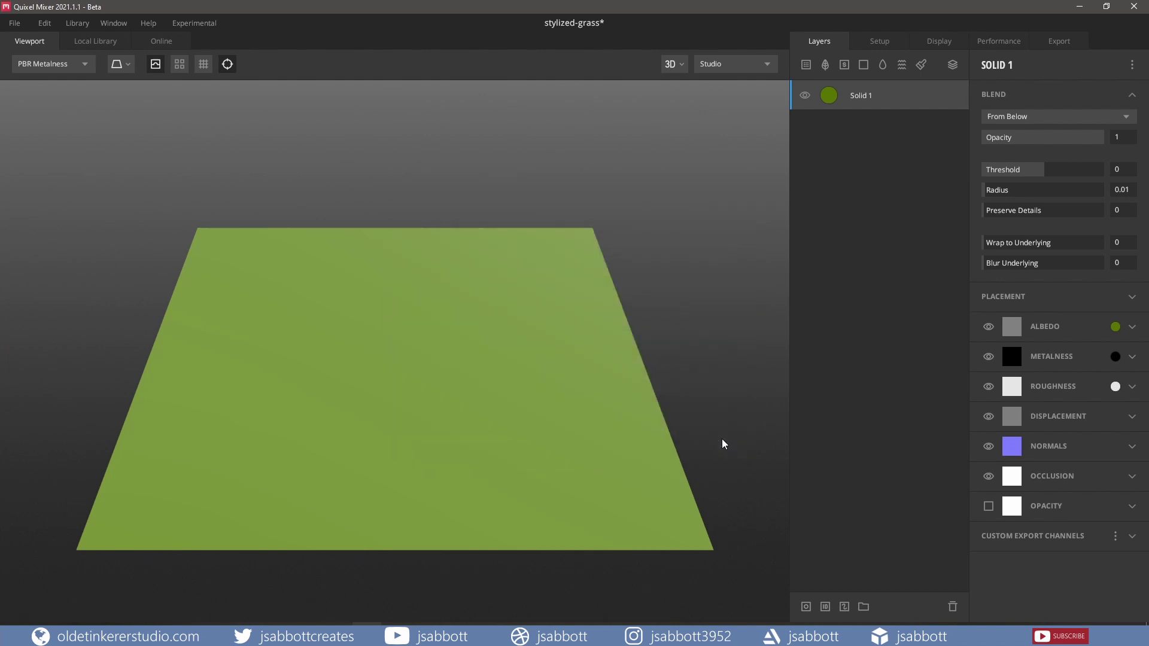
Duplicate Solid 1, colour the copy 68911E, and clip it onto Solid 1
{"action": "right_click", "coordinate": [897, 99]}
{"action": "left_click", "coordinate": [924, 144]}
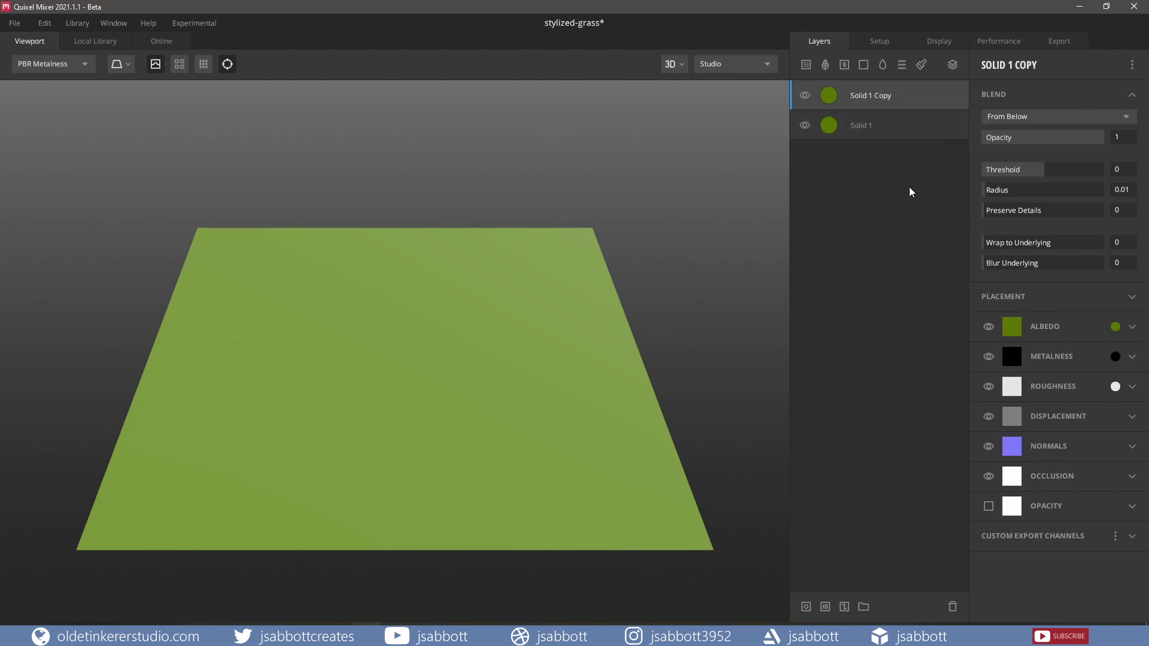
{"action": "left_click", "coordinate": [1115, 327]}
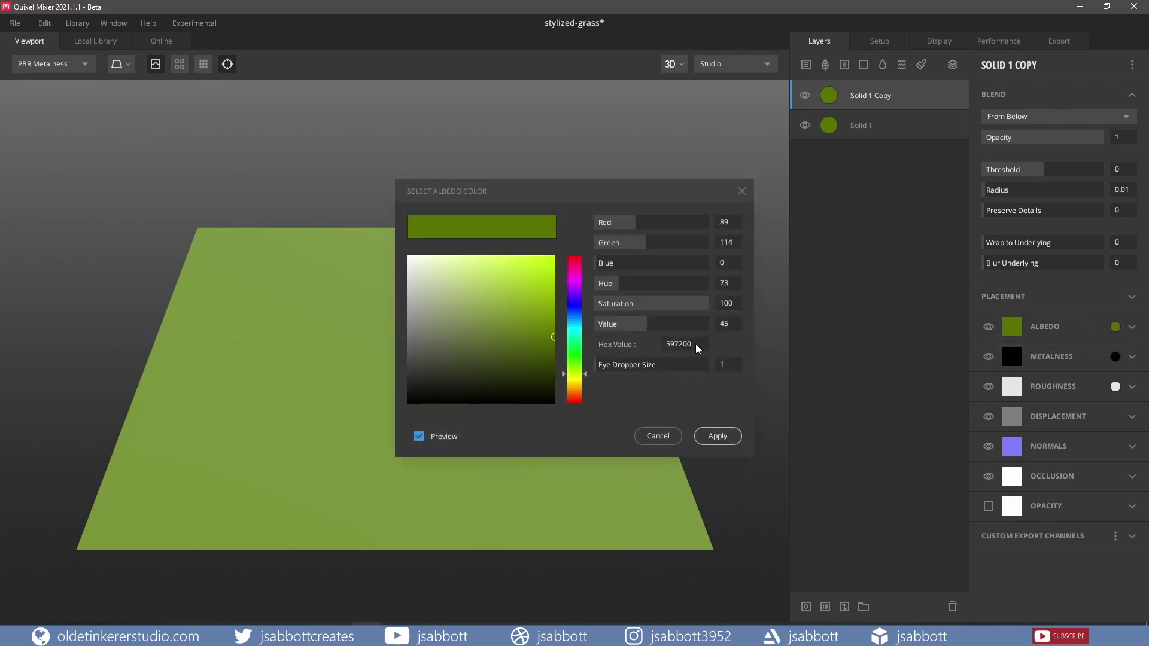
{"action": "double_click", "coordinate": [682, 344]}
{"action": "type", "text": "68"}
{"action": "type", "text": "911E"}
{"action": "key", "text": "Return"}
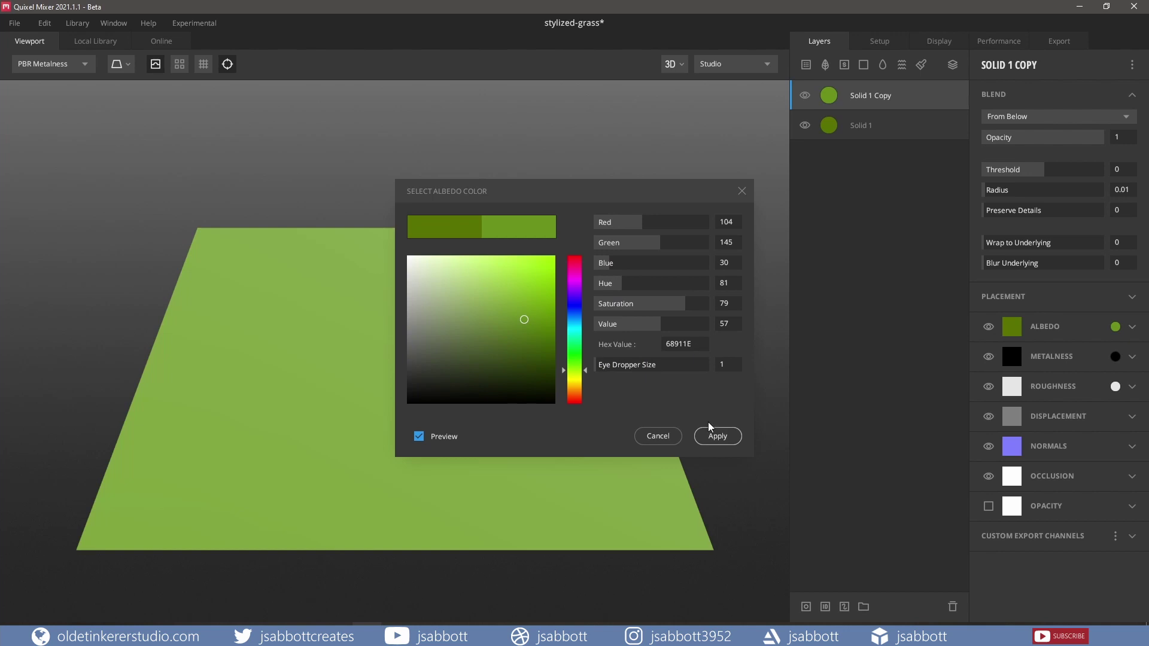
{"action": "left_click", "coordinate": [713, 436]}
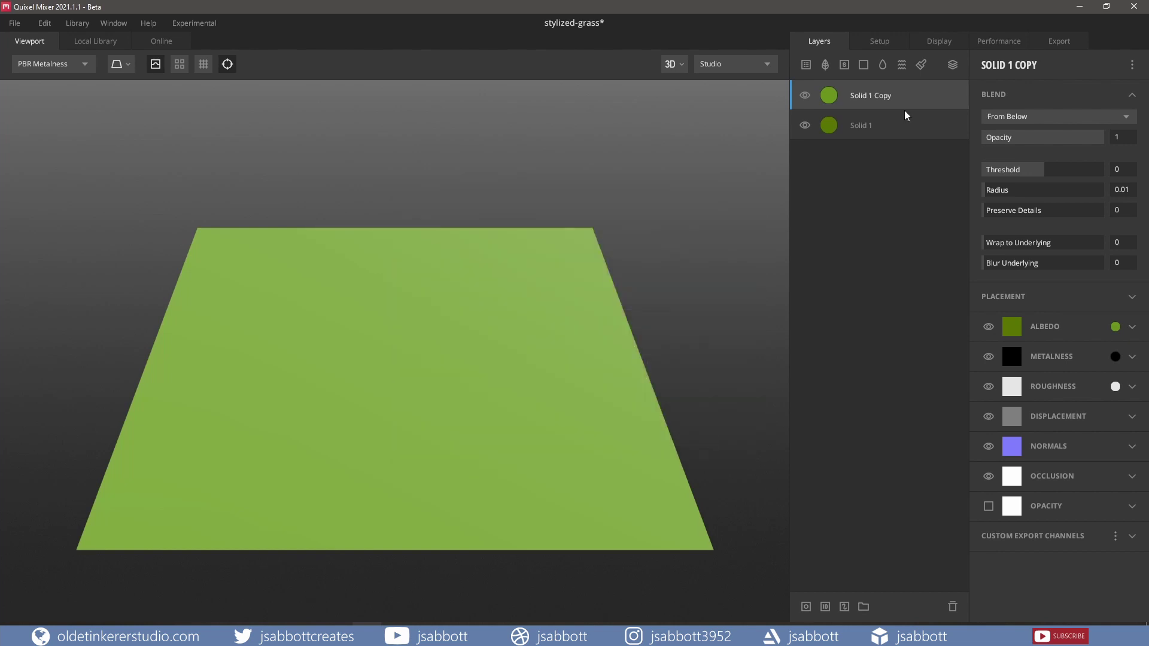
{"action": "left_click_drag", "start_coordinate": [902, 105], "coordinate": [905, 107]}
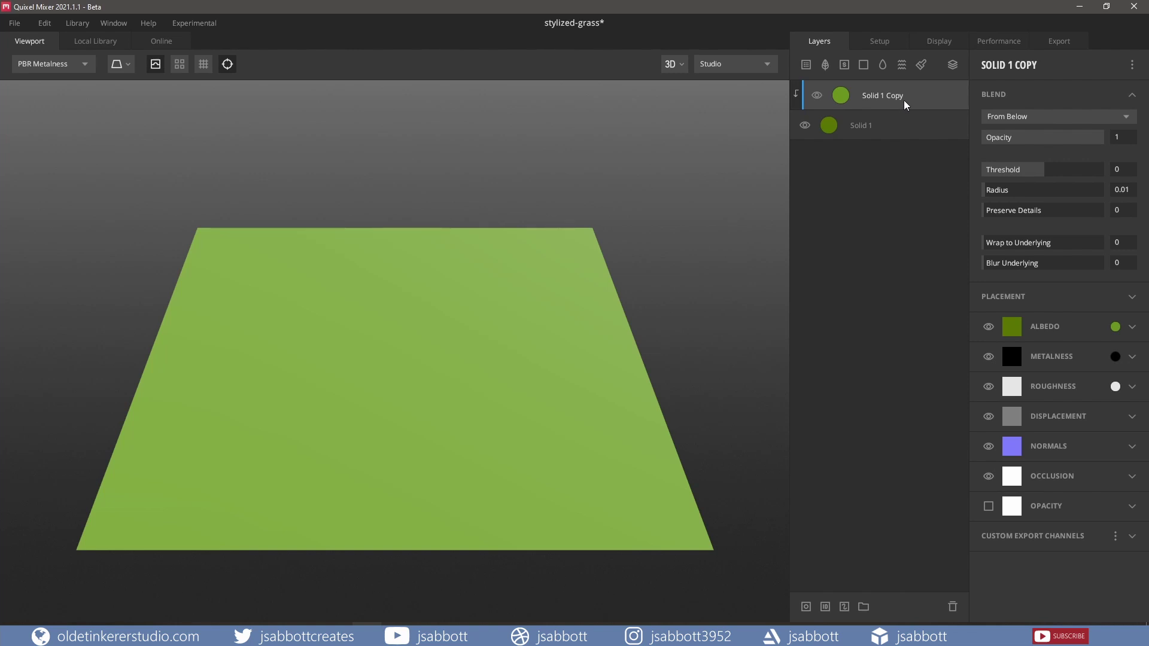
Set Solid 1 Copy's blend to Opacity Masked and give it a mask stack
{"action": "left_click", "coordinate": [1014, 116]}
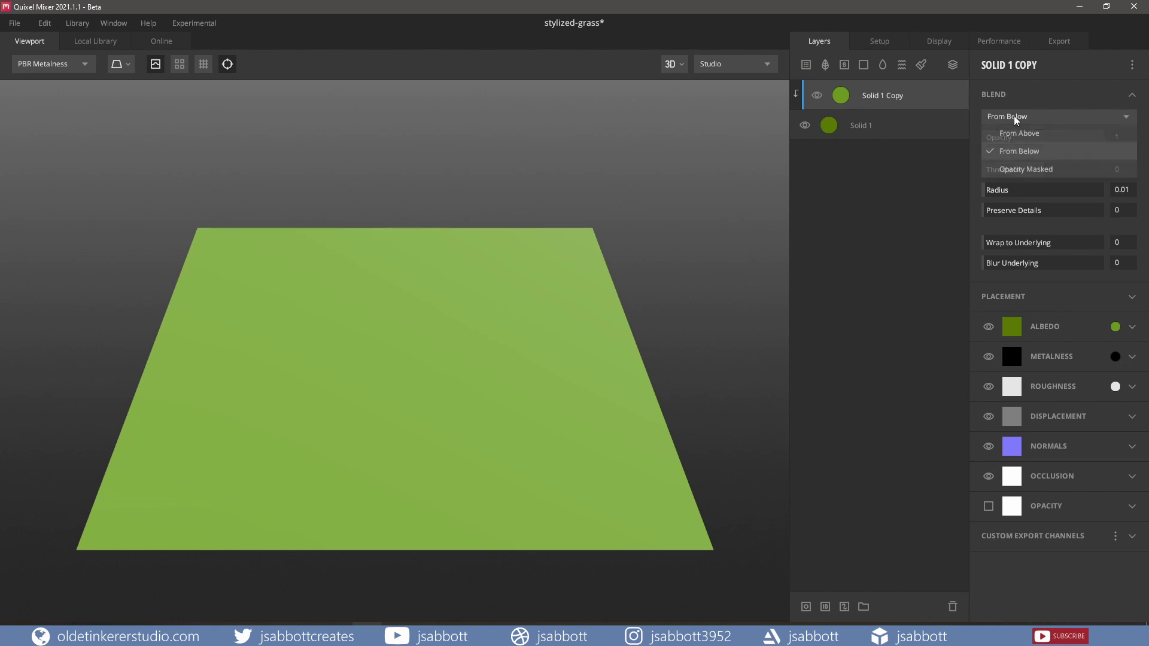
{"action": "left_click", "coordinate": [1022, 171]}
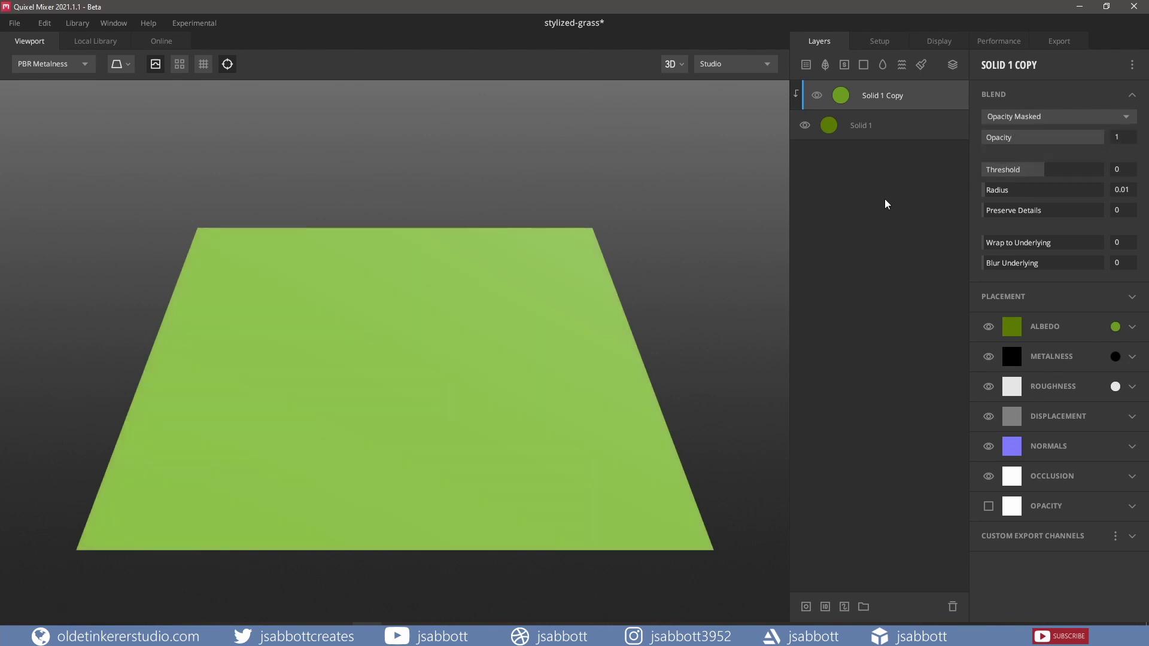
{"action": "right_click", "coordinate": [912, 98]}
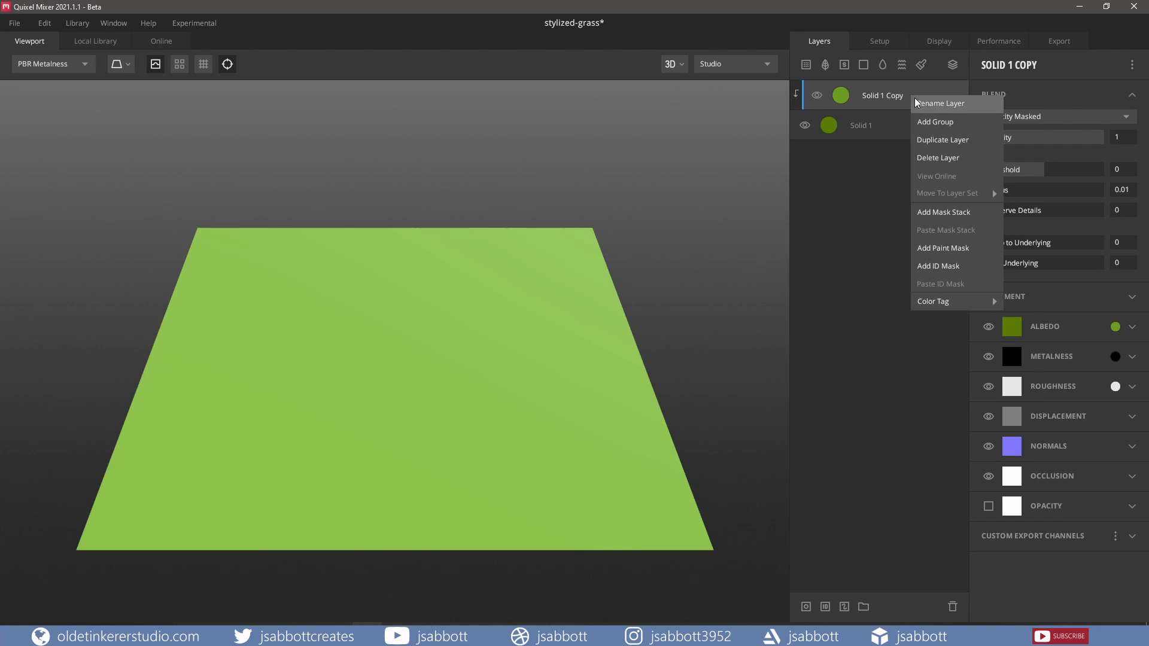
{"action": "left_click", "coordinate": [943, 213]}
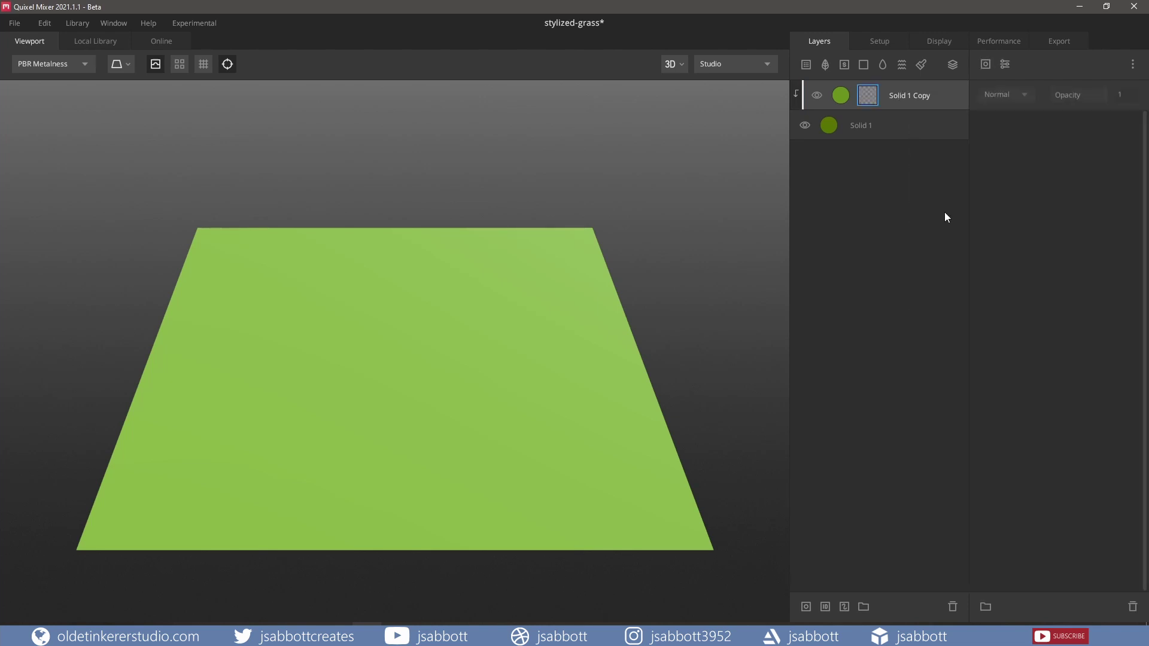
Add a Perlin noise mask with seed -45, amplitude 10 and frequency 100
{"action": "left_click", "coordinate": [984, 65]}
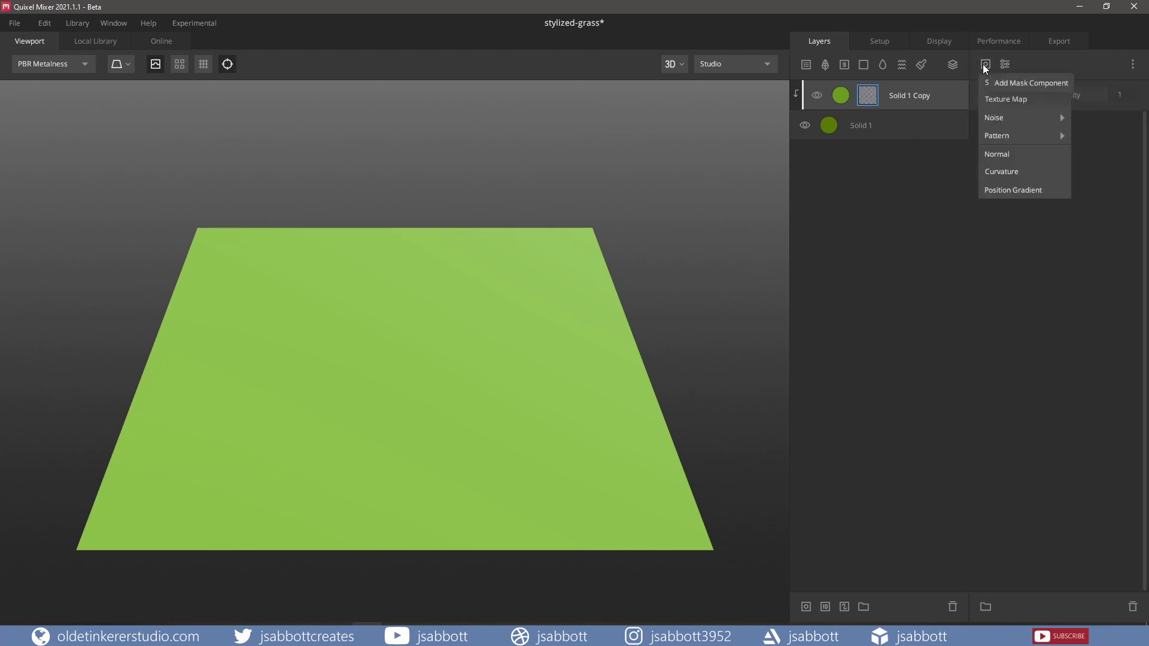
{"action": "mouse_move", "coordinate": [994, 117]}
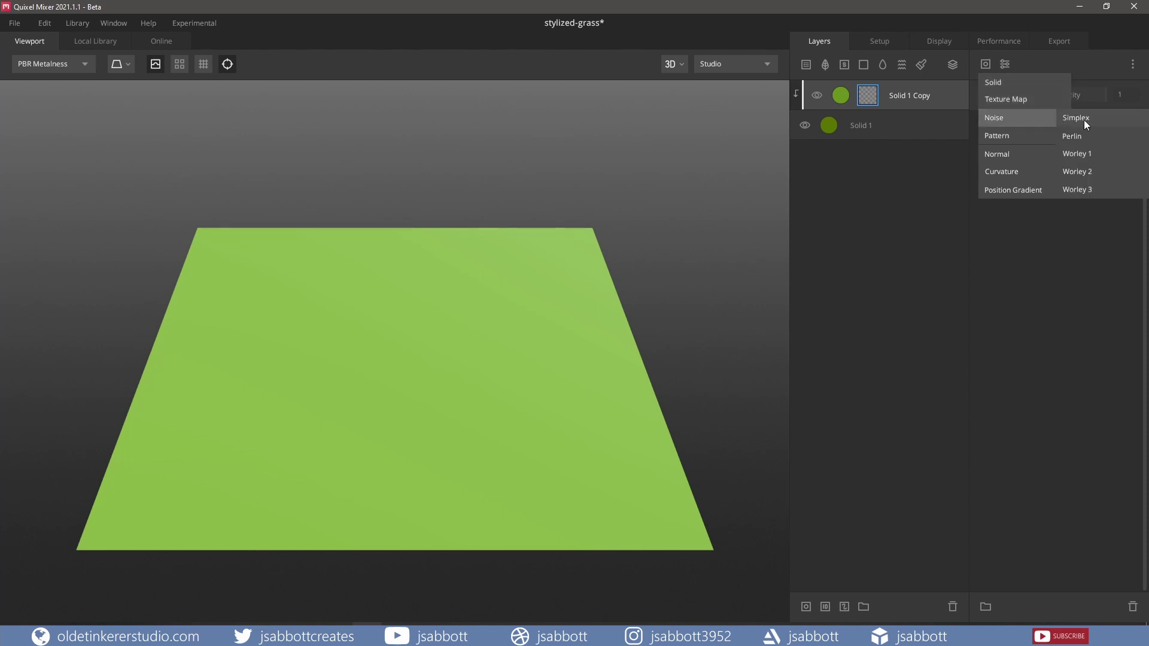
{"action": "left_click", "coordinate": [1094, 135]}
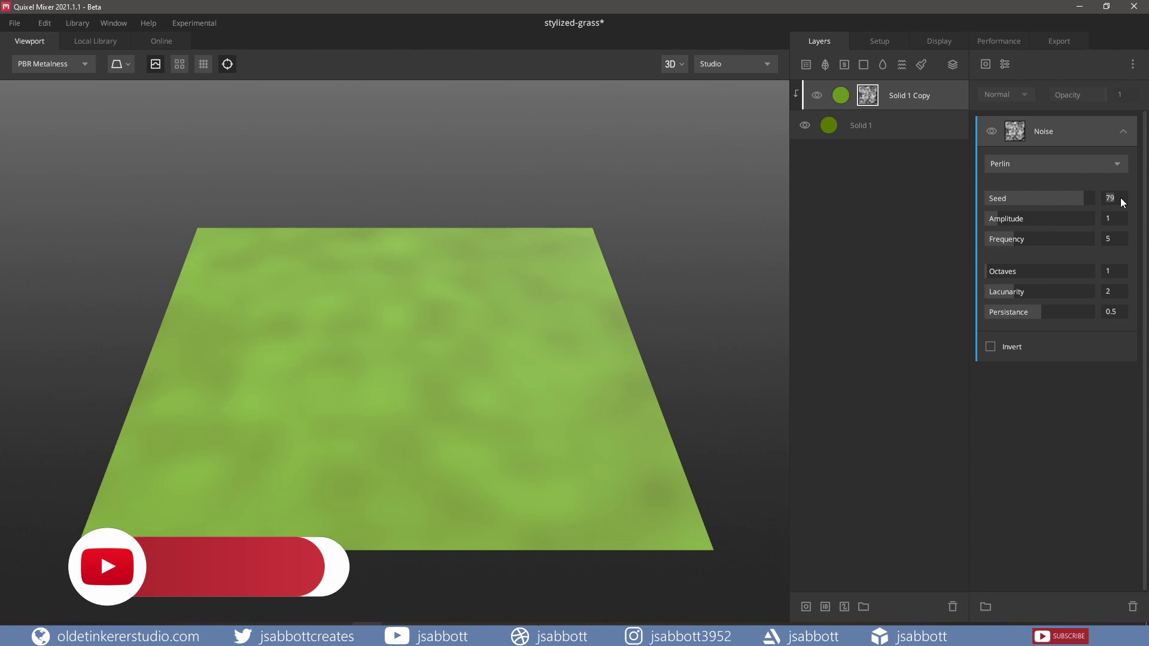
{"action": "left_click", "coordinate": [1121, 200]}
{"action": "key", "text": "BackSpace"}
{"action": "key", "text": "BackSpace"}
{"action": "type", "text": "-45"}
{"action": "key", "text": "Tab"}
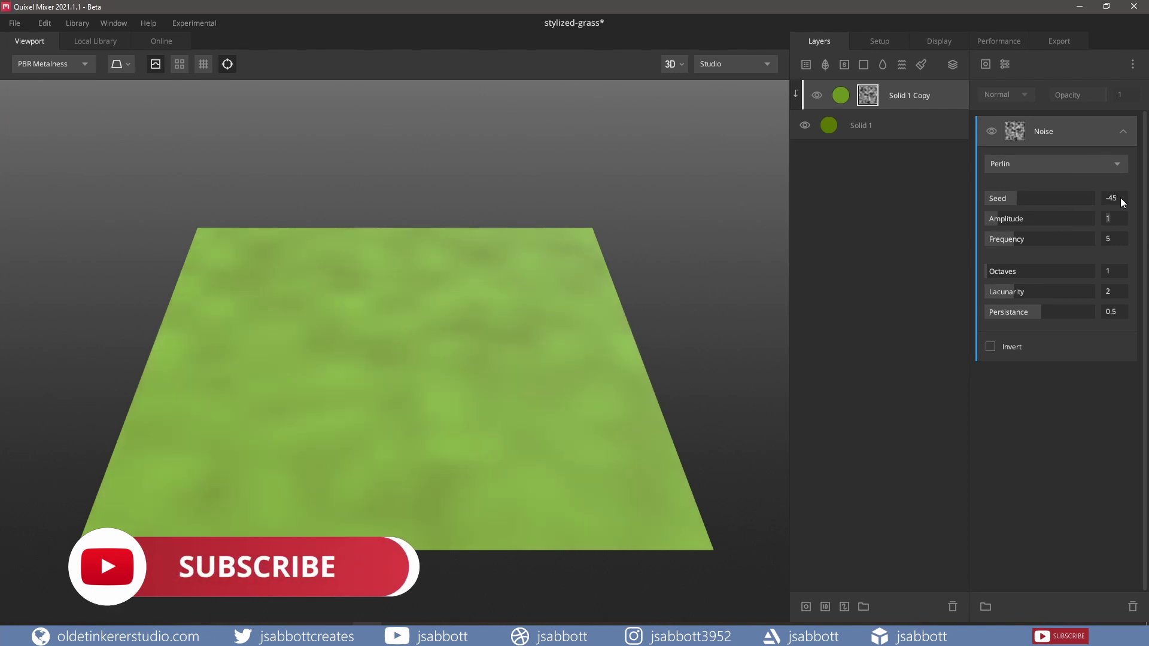
{"action": "type", "text": "10"}
{"action": "key", "text": "Tab"}
{"action": "type", "text": "100"}
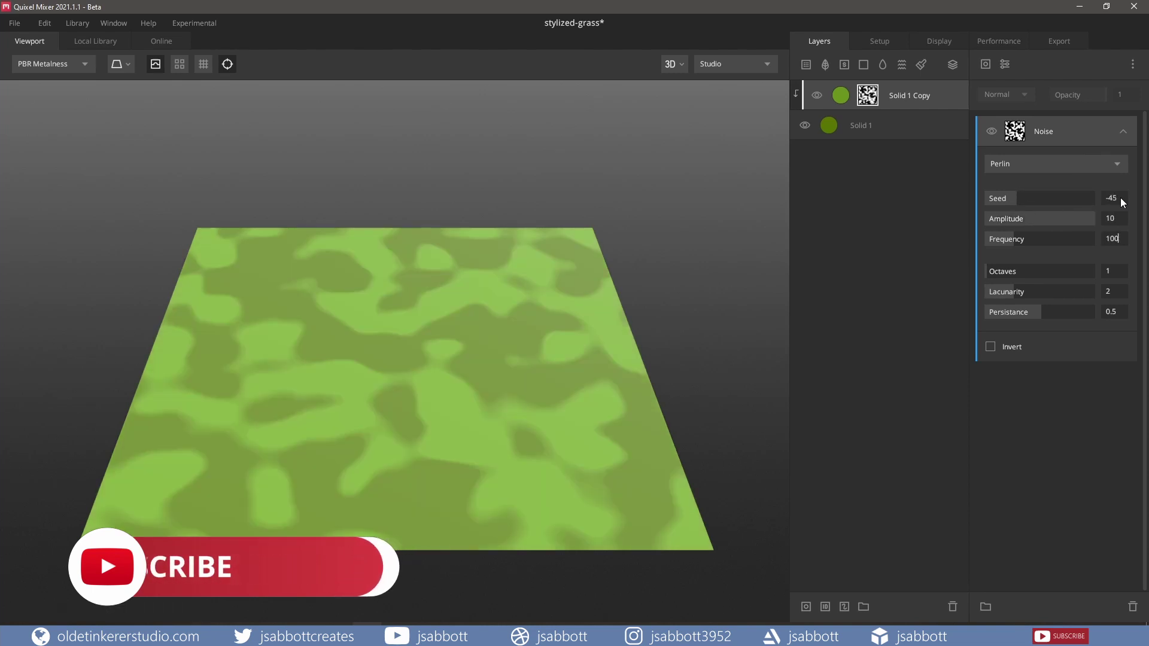
{"action": "key", "text": "Tab"}
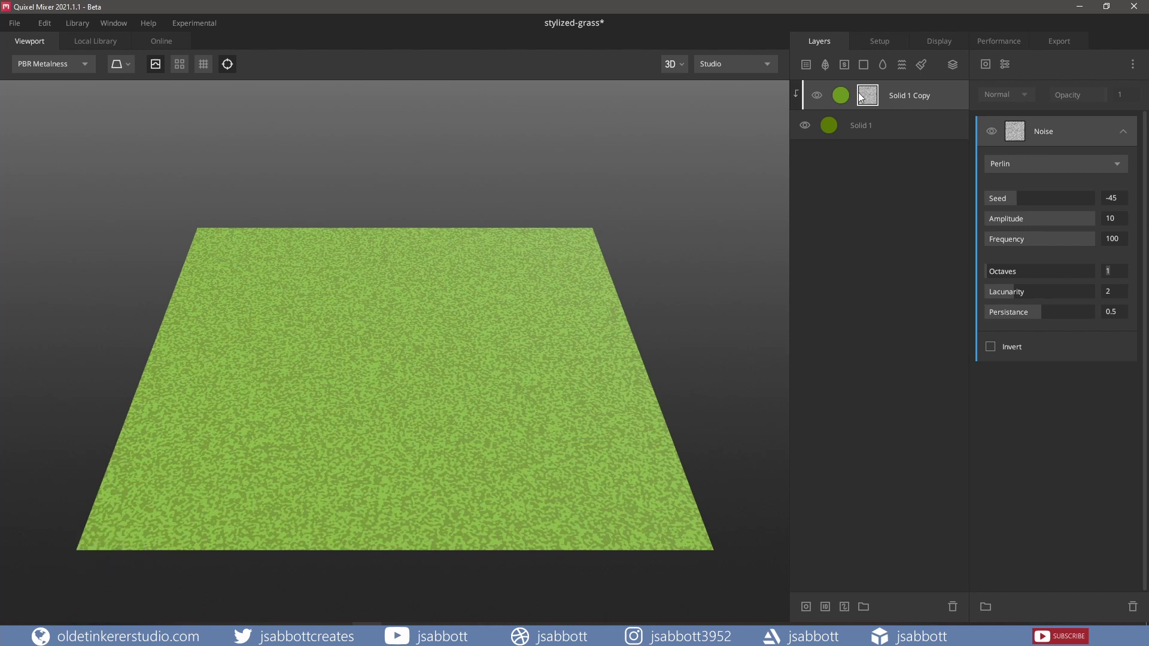
{"action": "left_click", "coordinate": [840, 96]}
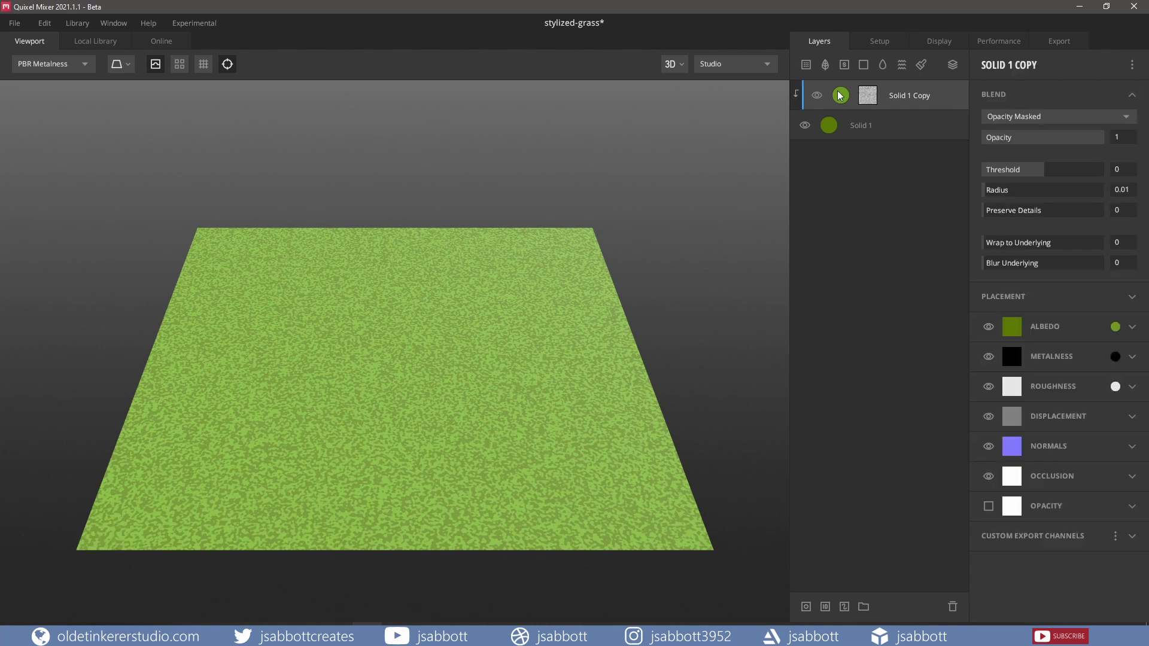
Duplicate the masked Solid 1 Copy as Copy 2 with albedo hex 6C9B00
{"action": "right_click", "coordinate": [947, 105]}
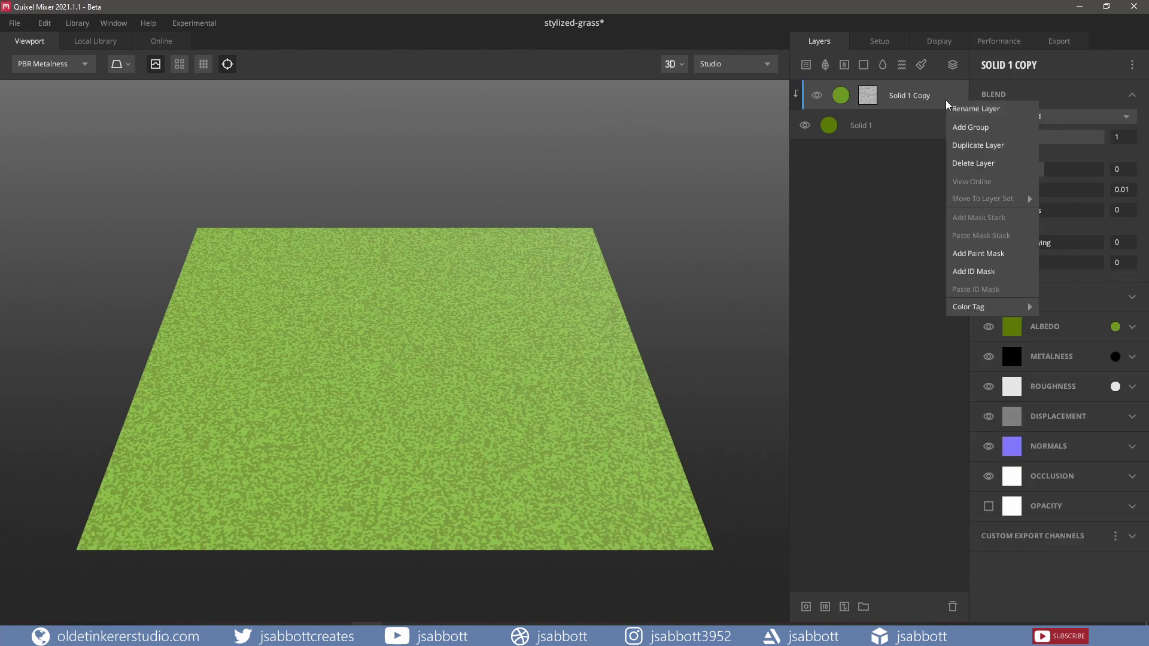
{"action": "left_click", "coordinate": [972, 152]}
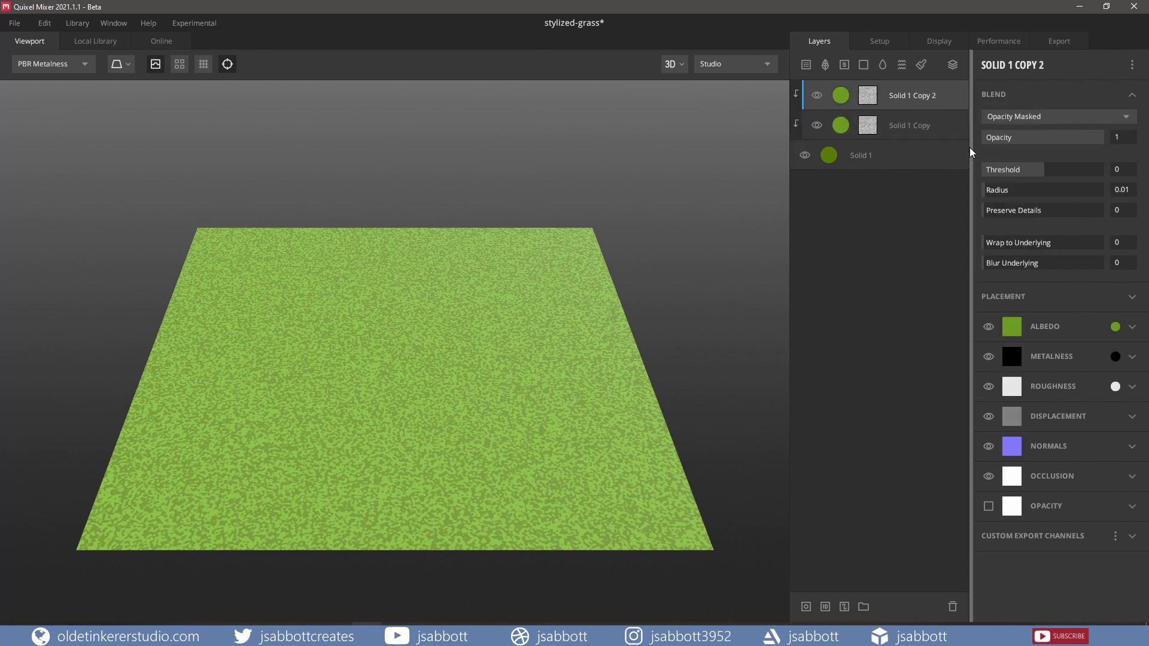
{"action": "left_click", "coordinate": [1115, 327]}
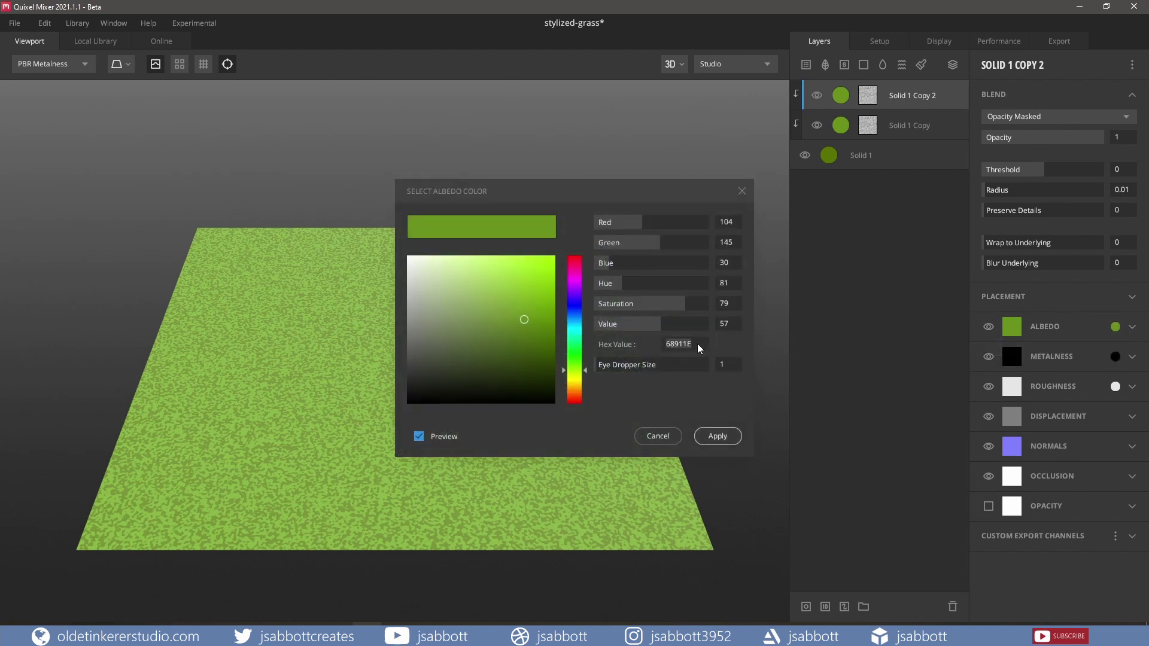
{"action": "double_click", "coordinate": [698, 349]}
{"action": "type", "text": "6B"}
{"action": "key", "text": "BackSpace"}
{"action": "type", "text": "C"}
{"action": "type", "text": "9B00"}
{"action": "left_click", "coordinate": [718, 436]}
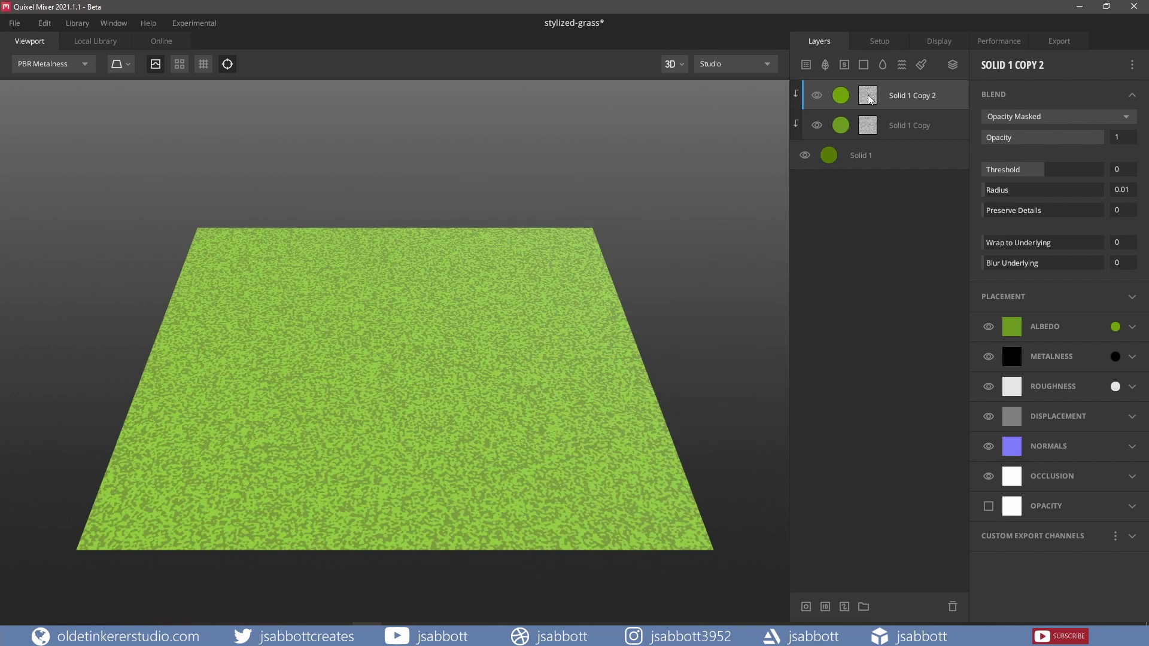
Give Copy 2's Perlin mask seed 15, frequency 5 and 10 octaves
{"action": "left_click", "coordinate": [869, 97]}
{"action": "type", "text": "15"}
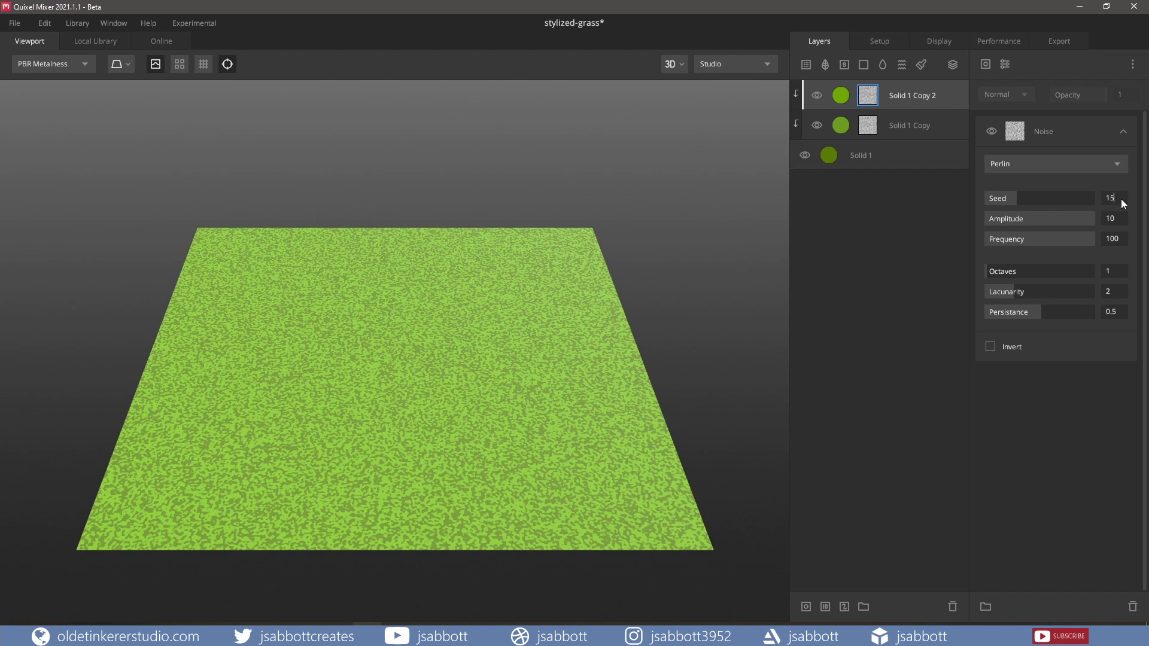
{"action": "key", "text": "Tab"}
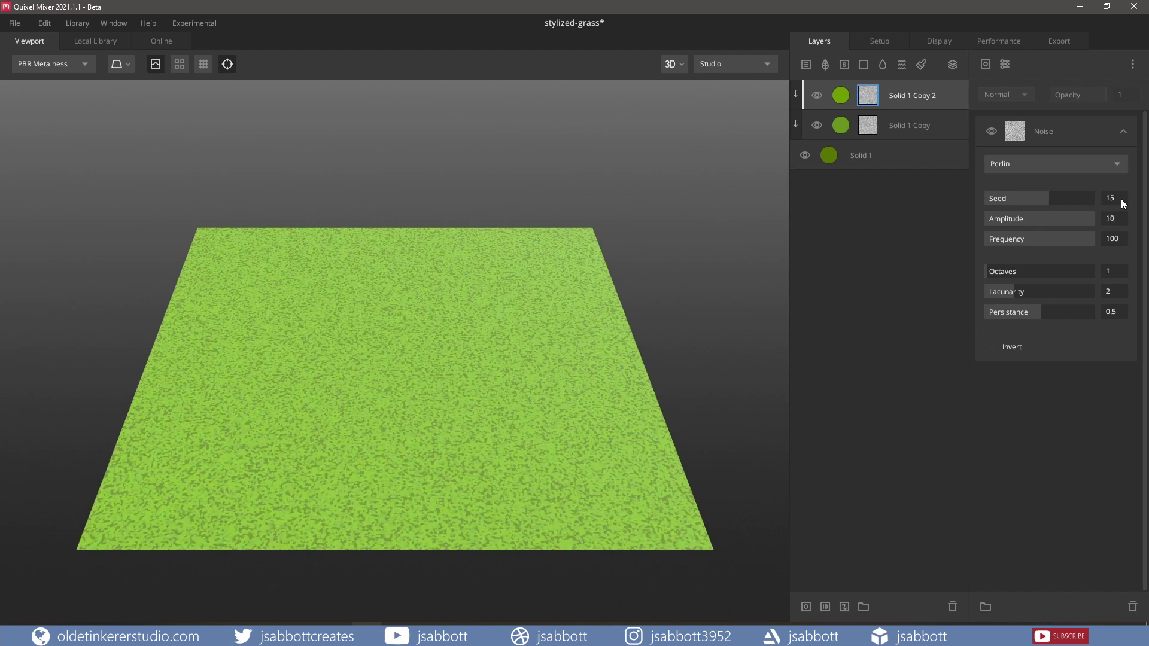
{"action": "key", "text": "Tab"}
{"action": "type", "text": "5"}
{"action": "key", "text": "Tab"}
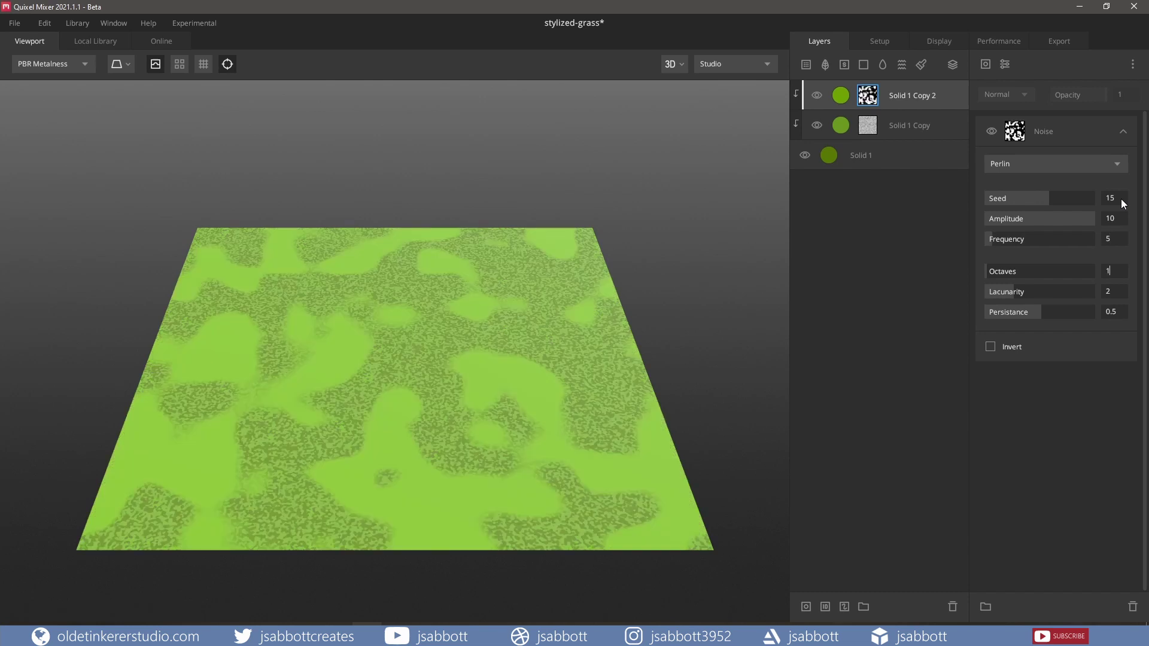
{"action": "type", "text": "0"}
{"action": "key", "text": "Tab"}
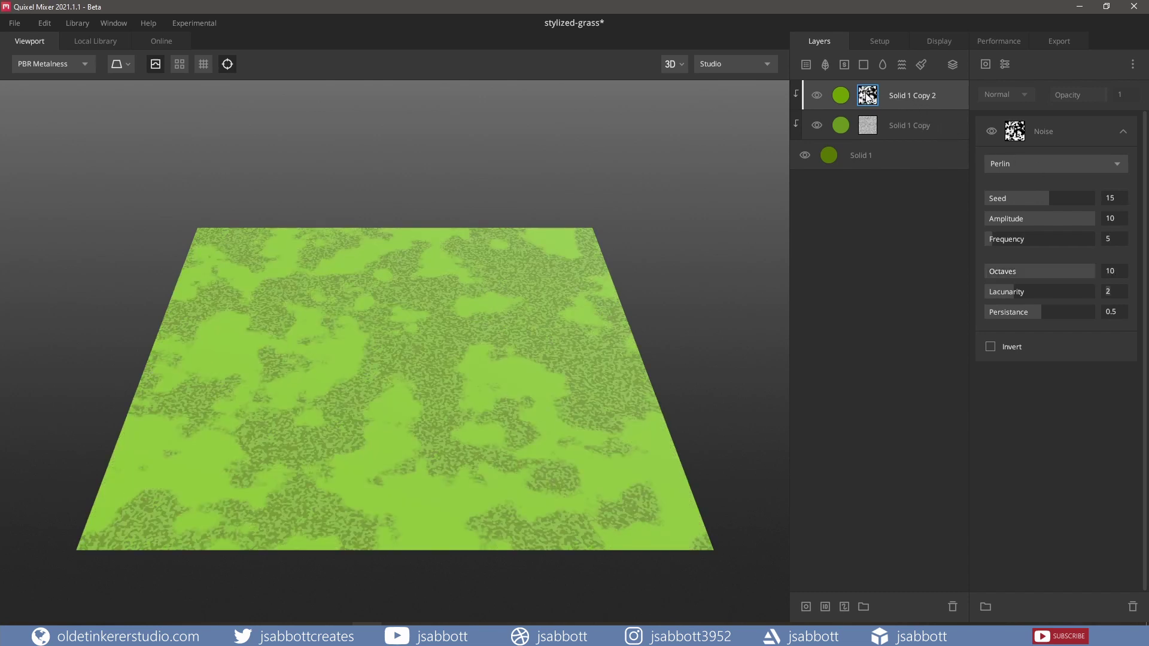
Duplicate Solid 1 Copy 2 into Copy 3 with albedo hex 74A501
{"action": "right_click", "coordinate": [933, 98]}
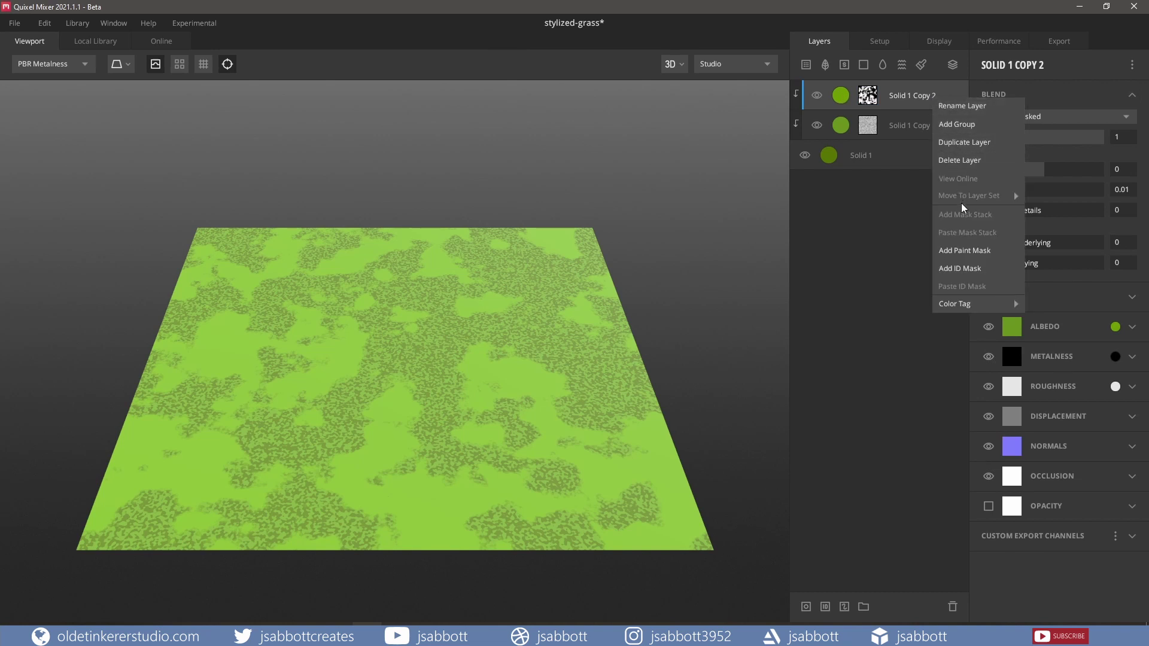
{"action": "left_click", "coordinate": [963, 143]}
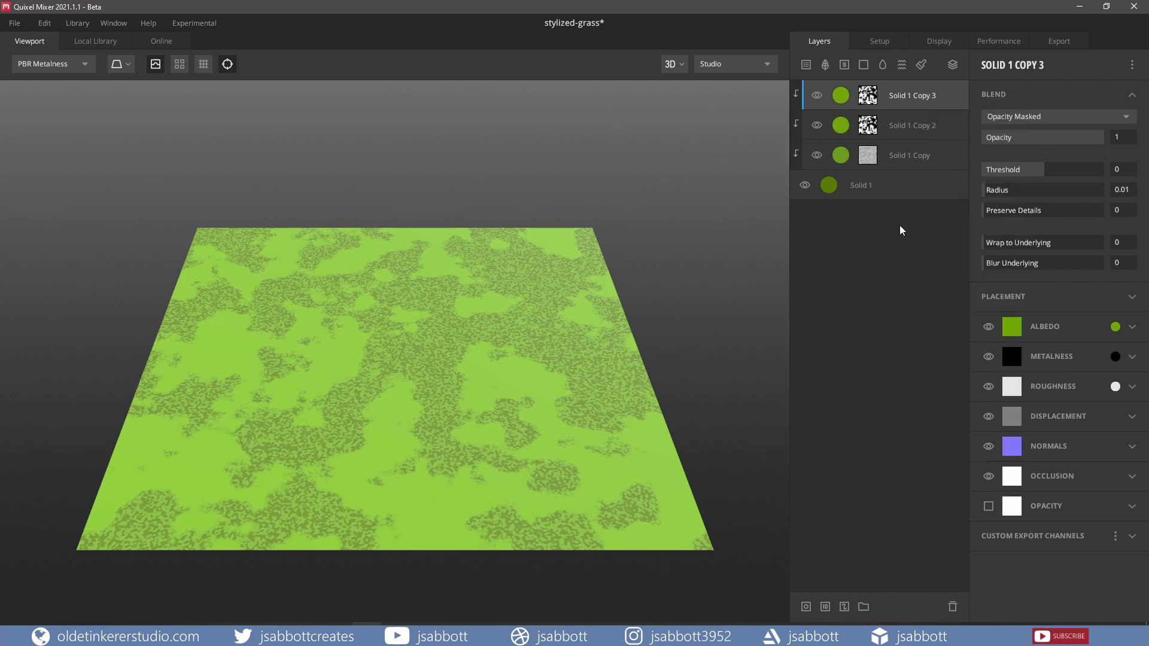
{"action": "left_click", "coordinate": [1115, 326]}
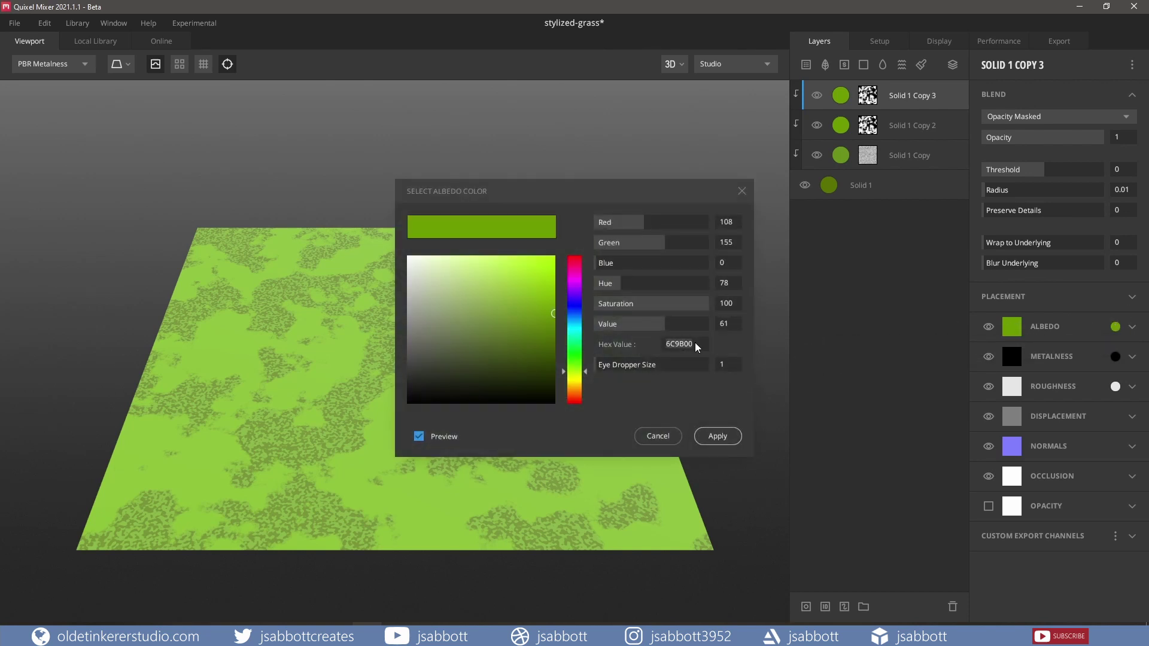
{"action": "left_click", "coordinate": [697, 347]}
{"action": "type", "text": "74A501"}
{"action": "key", "text": "Return"}
{"action": "left_click", "coordinate": [714, 444]}
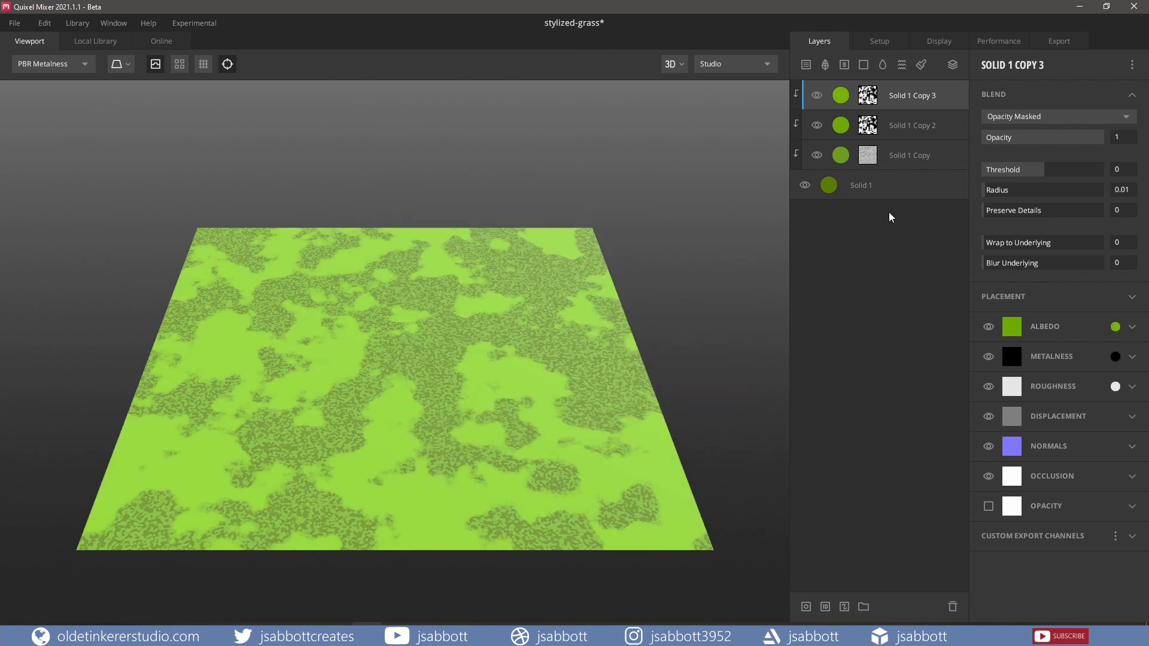
Multiply a second Perlin noise (seed -6, amplitude 1, frequency 0.5, octaves 3) into Copy 3's mask
{"action": "left_click", "coordinate": [868, 97]}
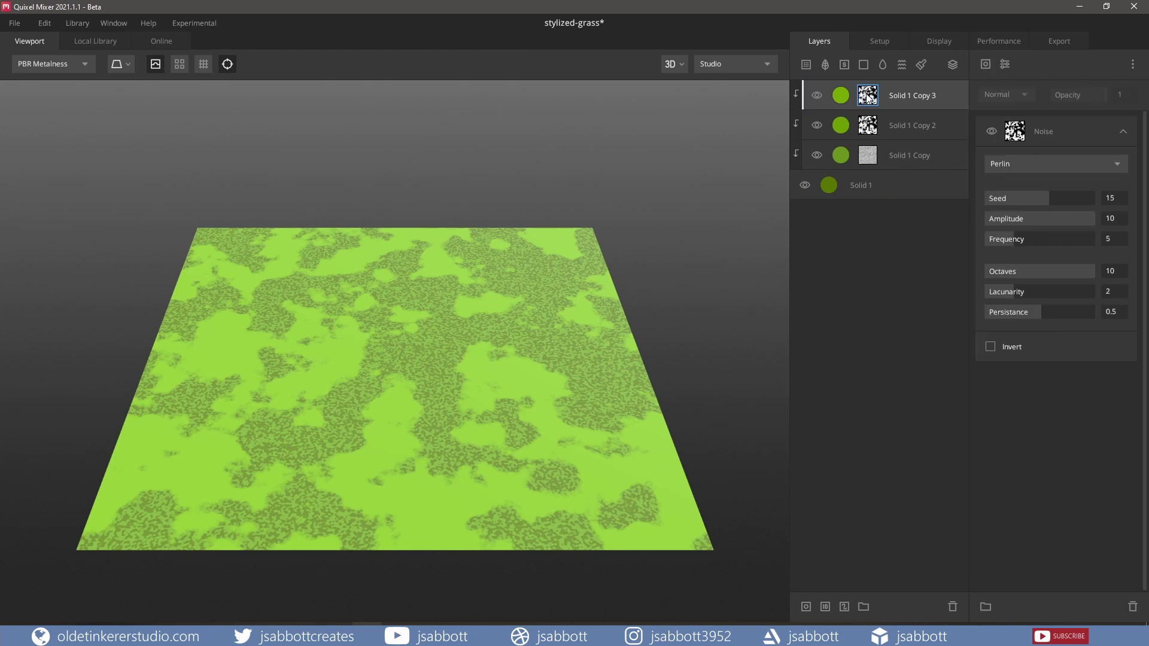
{"action": "left_click", "coordinate": [986, 63]}
{"action": "mouse_move", "coordinate": [994, 117]}
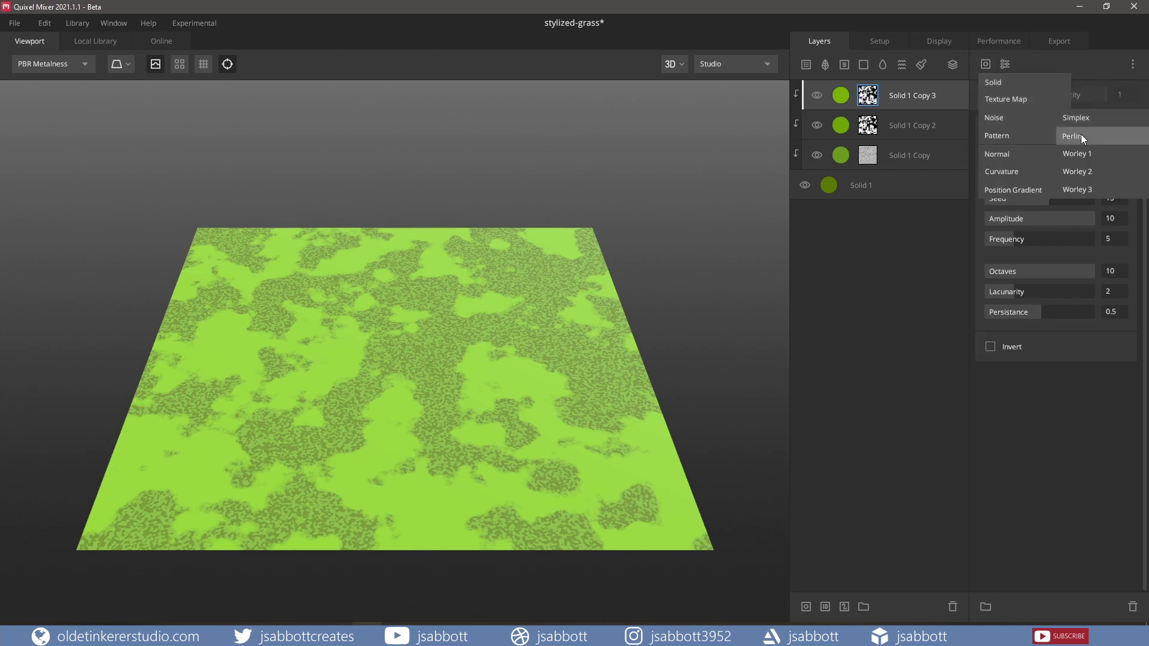
{"action": "left_click", "coordinate": [1081, 134]}
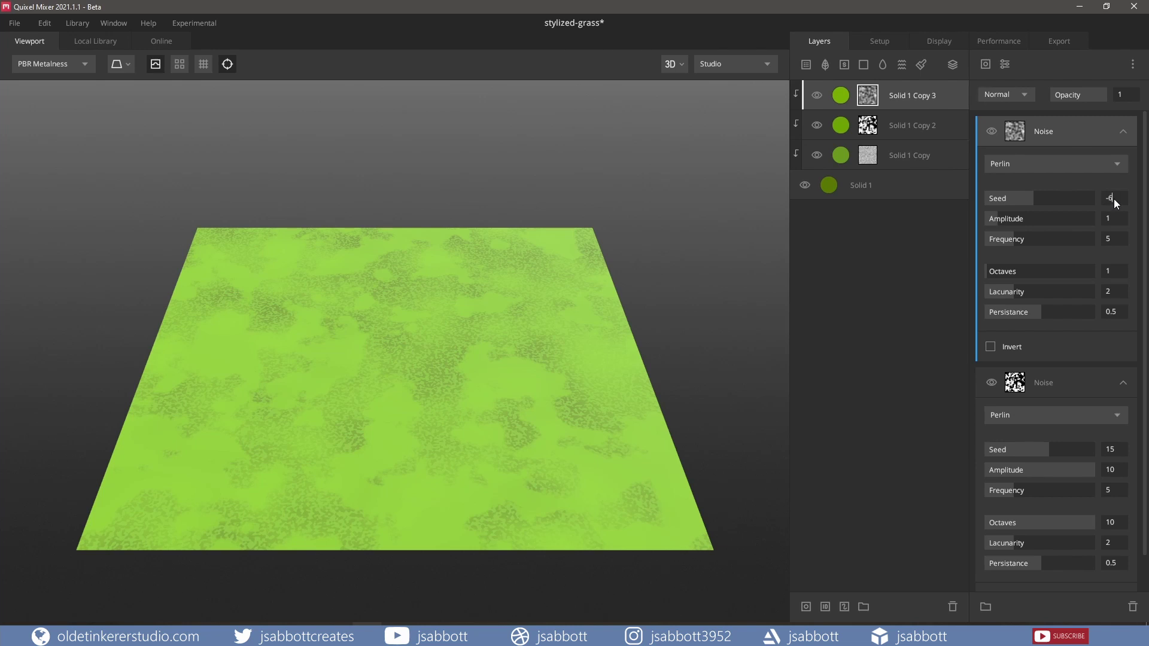
{"action": "key", "text": "Tab"}
{"action": "key", "text": "Tab"}
{"action": "type", "text": "0"}
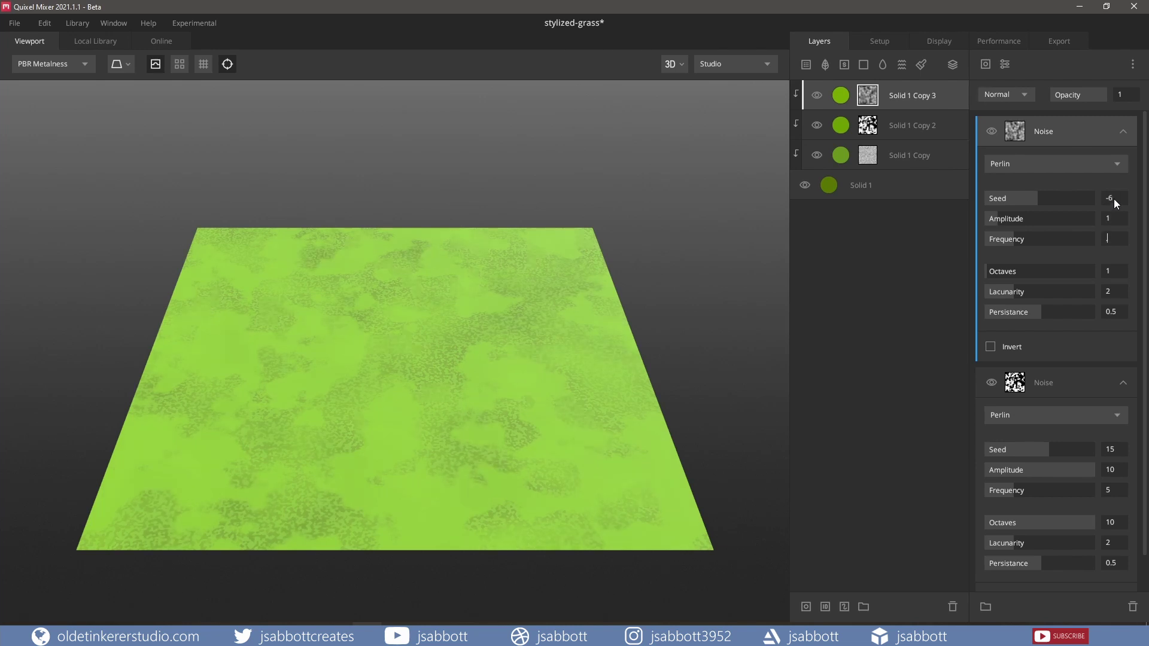
{"action": "type", "text": ".5"}
{"action": "key", "text": "Tab"}
{"action": "type", "text": "3"}
{"action": "key", "text": "Tab"}
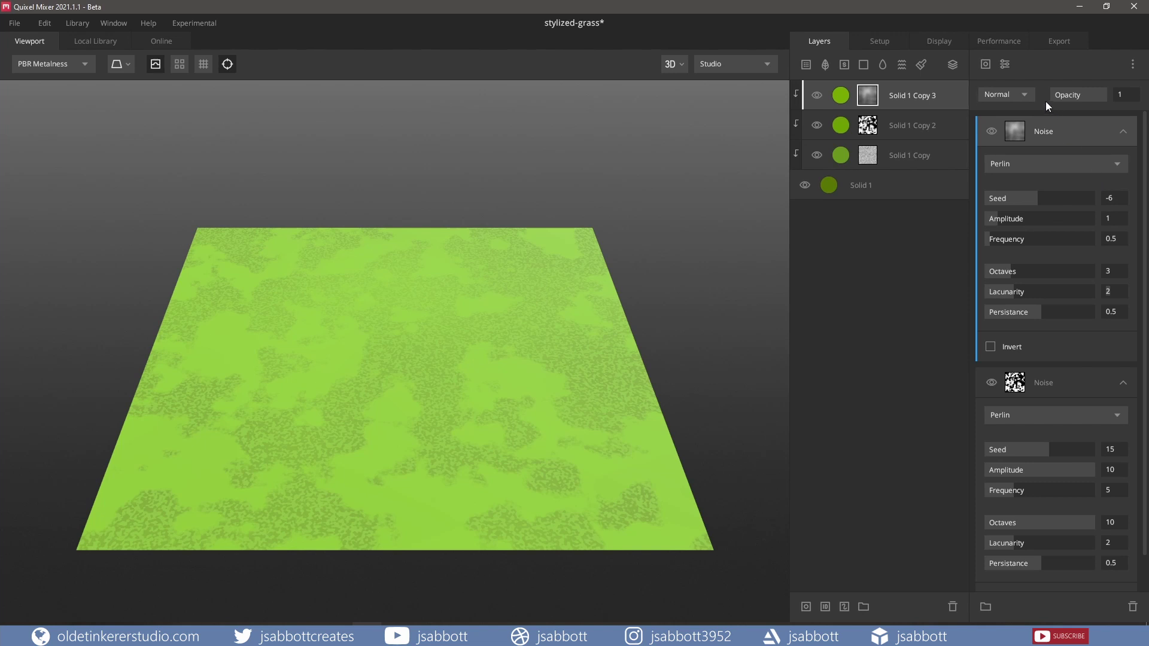
{"action": "left_click", "coordinate": [1023, 94]}
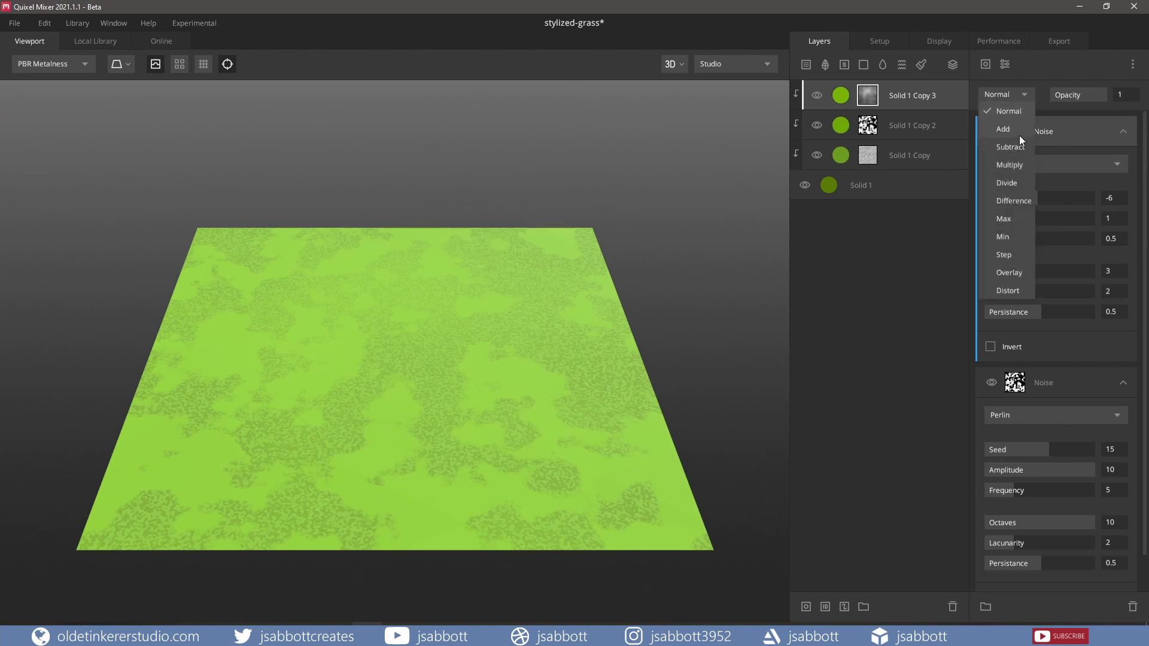
{"action": "left_click", "coordinate": [1015, 166]}
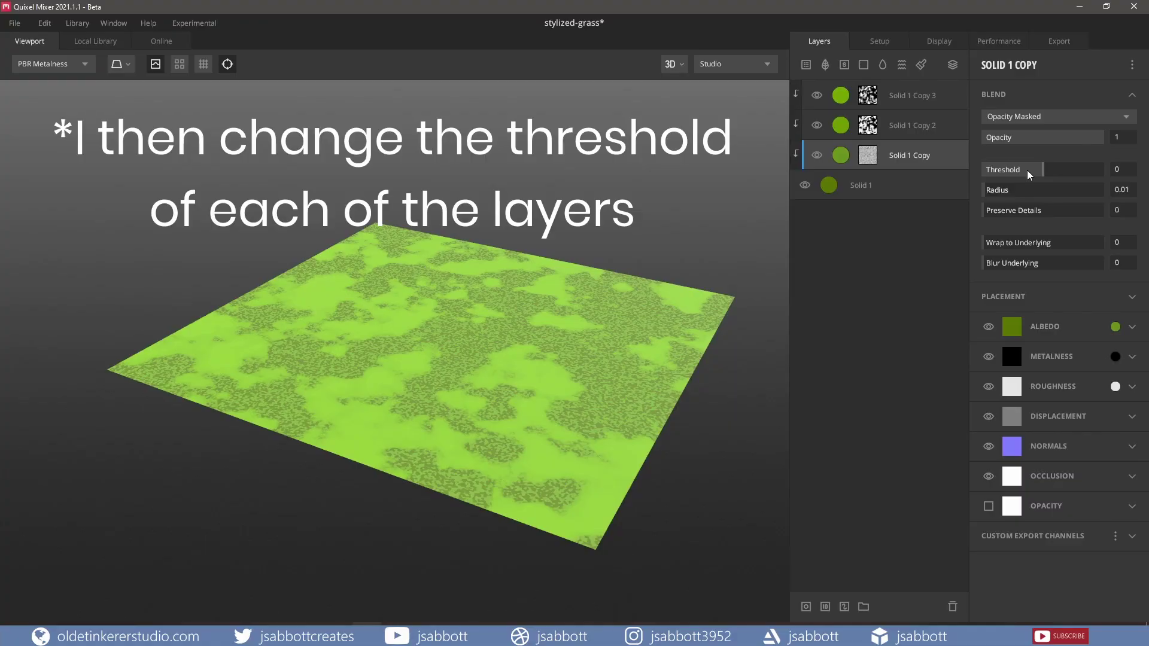
Raise the thresholds of Solid 1 Copy, Copy 2 and Copy 3 to about 0.3, 0.2 and 0.12
{"action": "left_click_drag", "start_coordinate": [1030, 173], "coordinate": [1054, 170]}
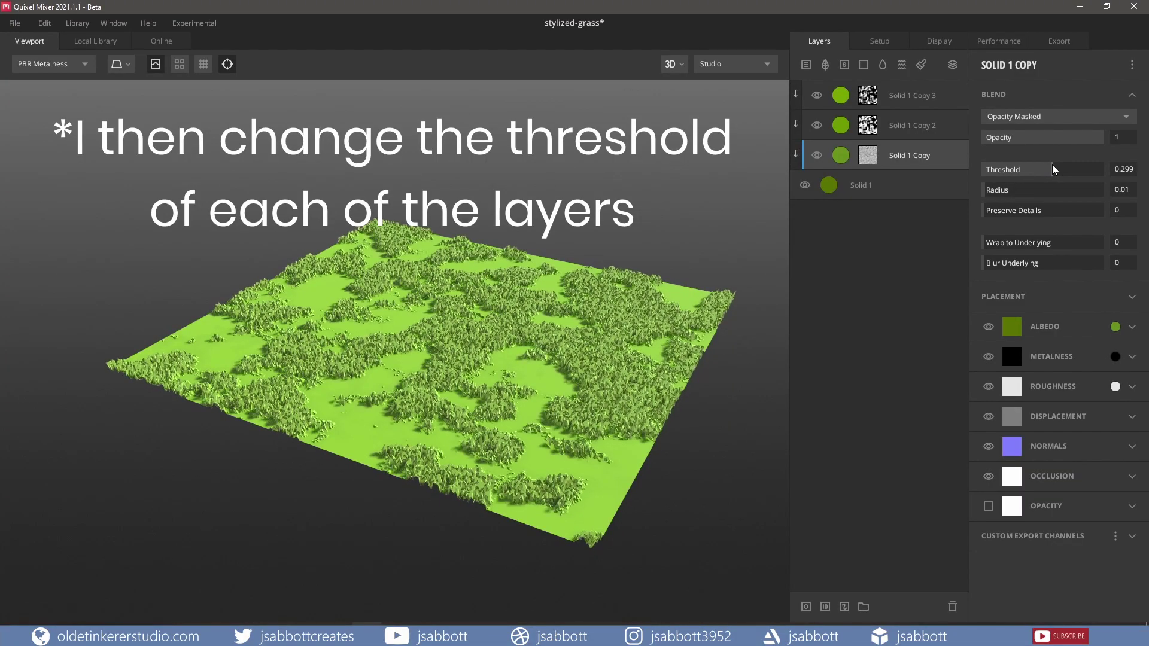
{"action": "left_click", "coordinate": [913, 127]}
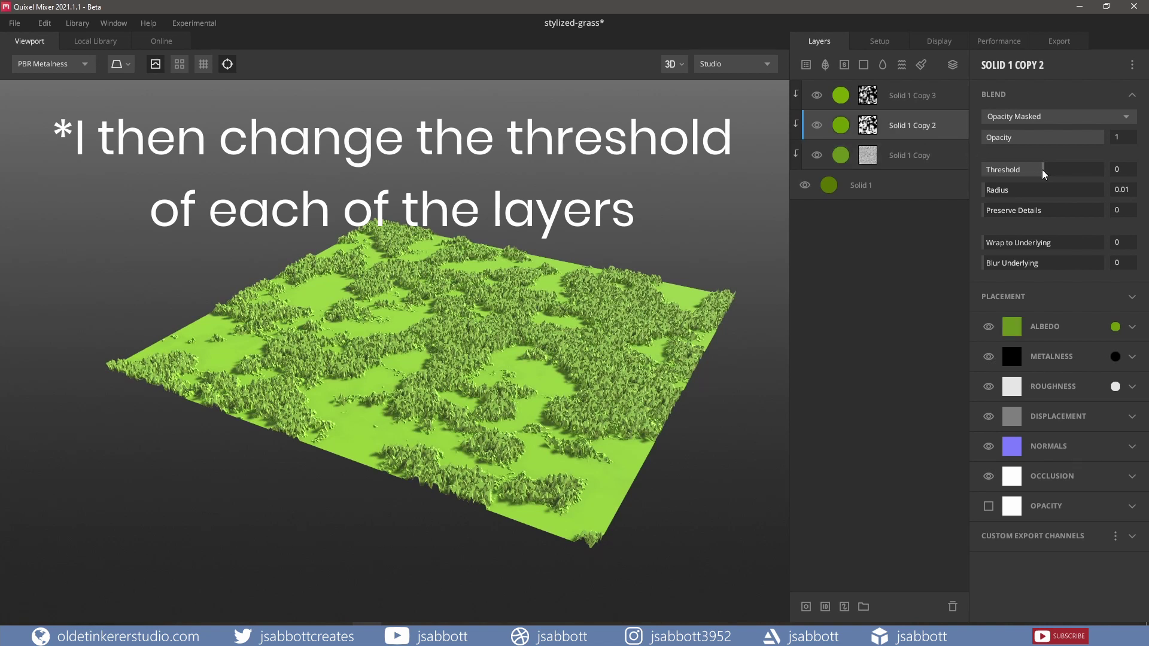
{"action": "left_click_drag", "start_coordinate": [1043, 170], "coordinate": [1049, 170]}
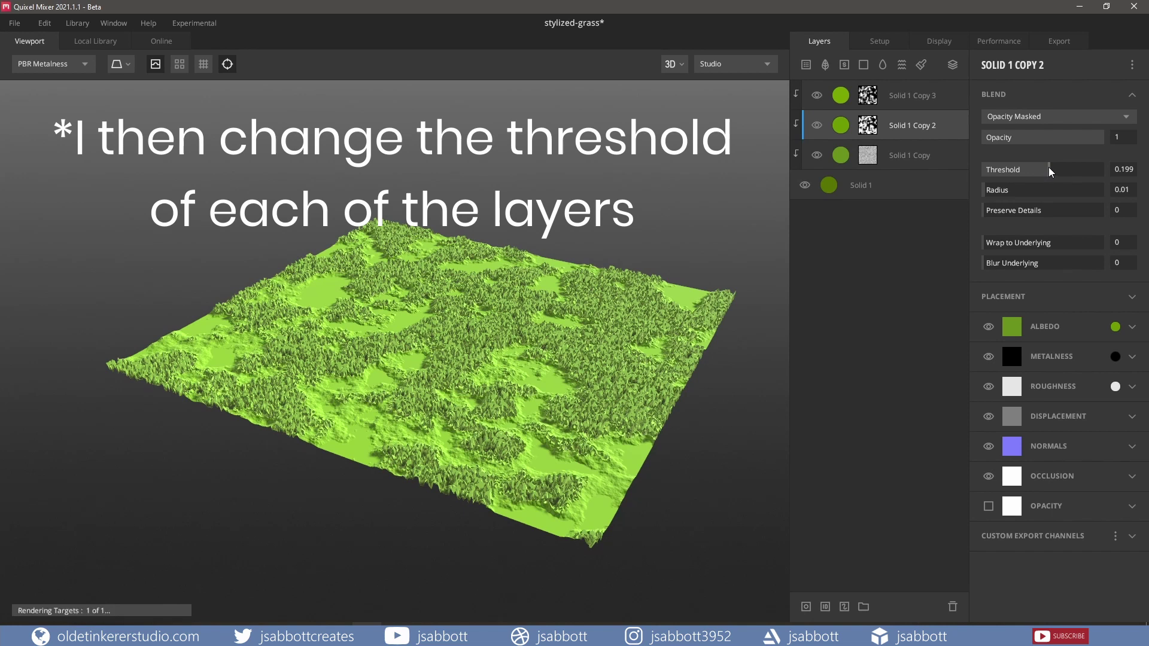
{"action": "left_click", "coordinate": [901, 98]}
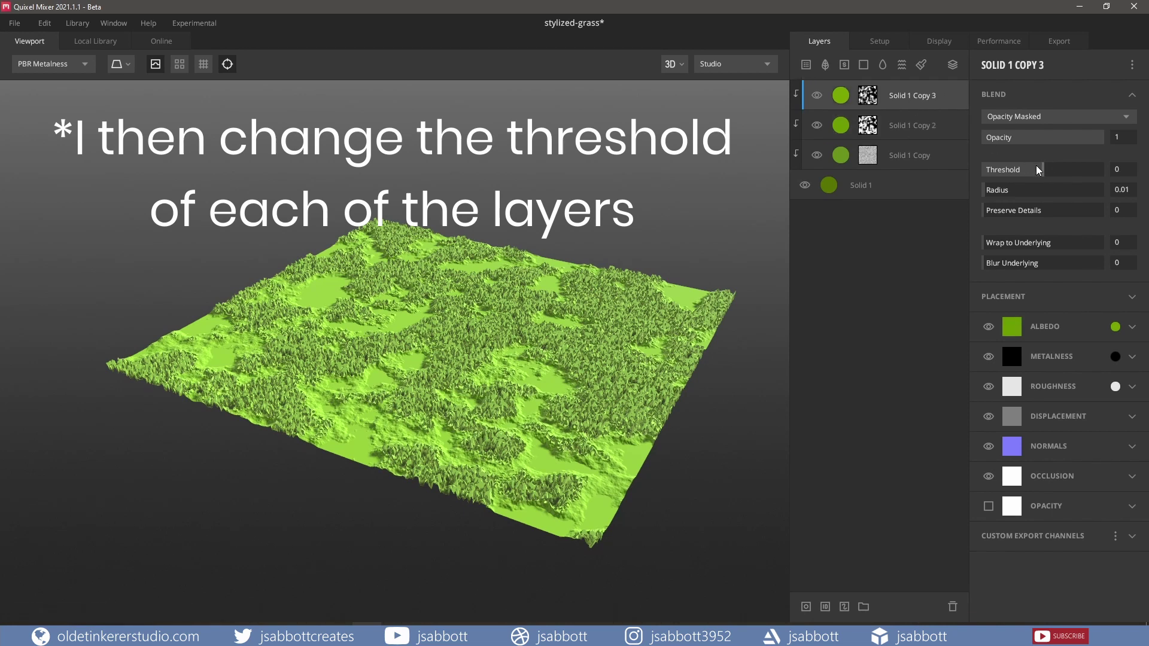
{"action": "left_click_drag", "start_coordinate": [1043, 170], "coordinate": [1045, 172]}
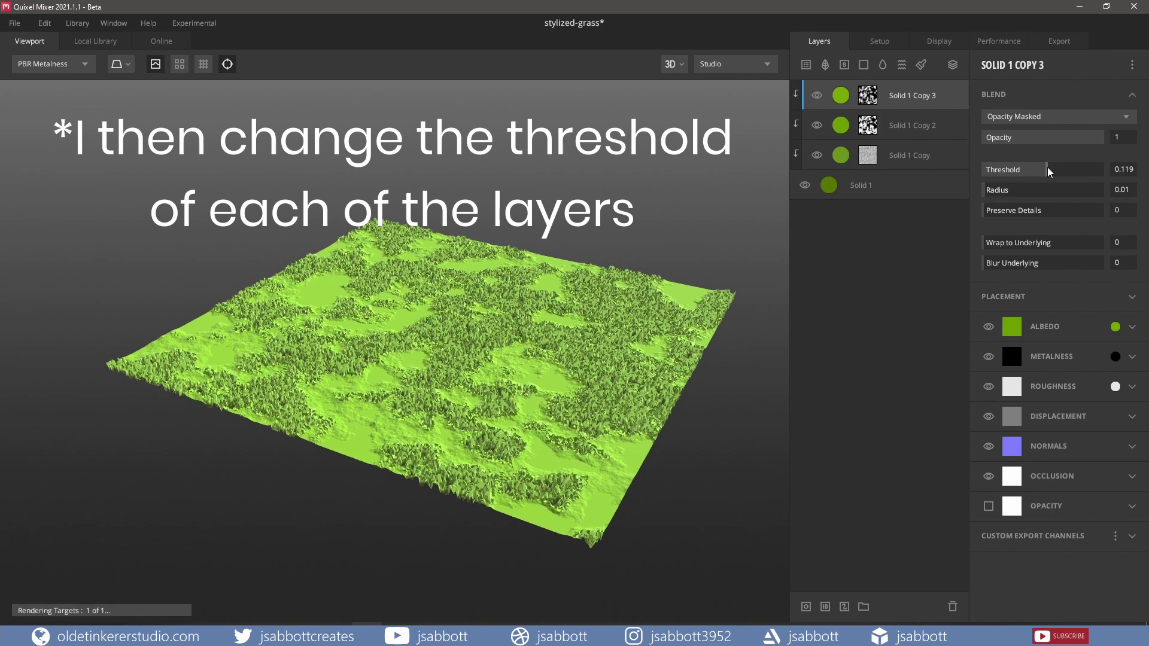